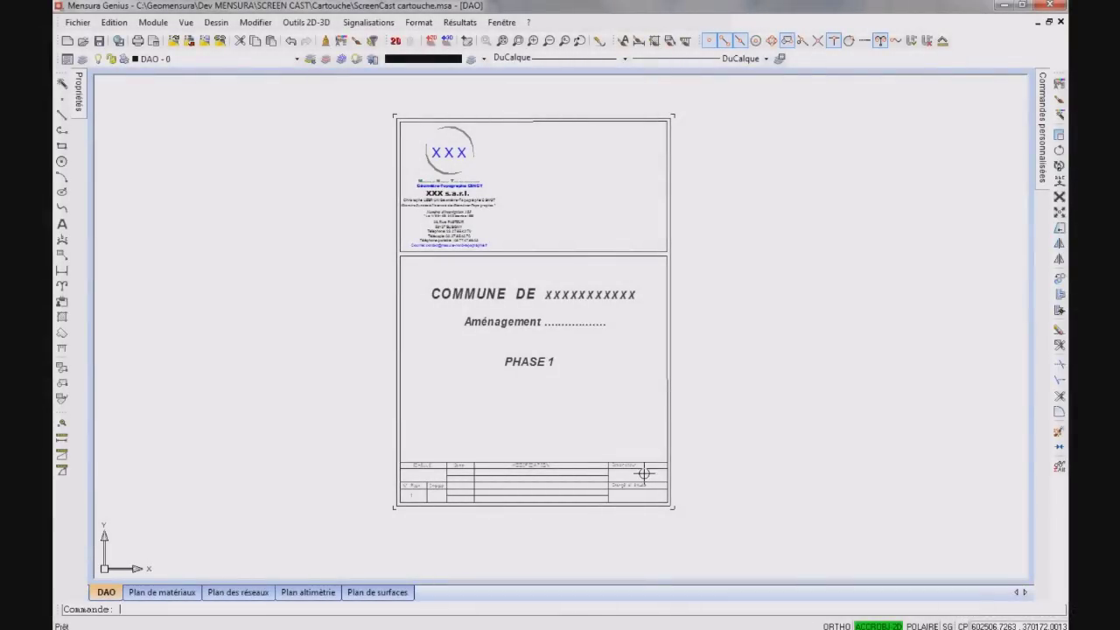
- Check the title block's layer, deselect it, and bring up the dimension types
click(626, 252)
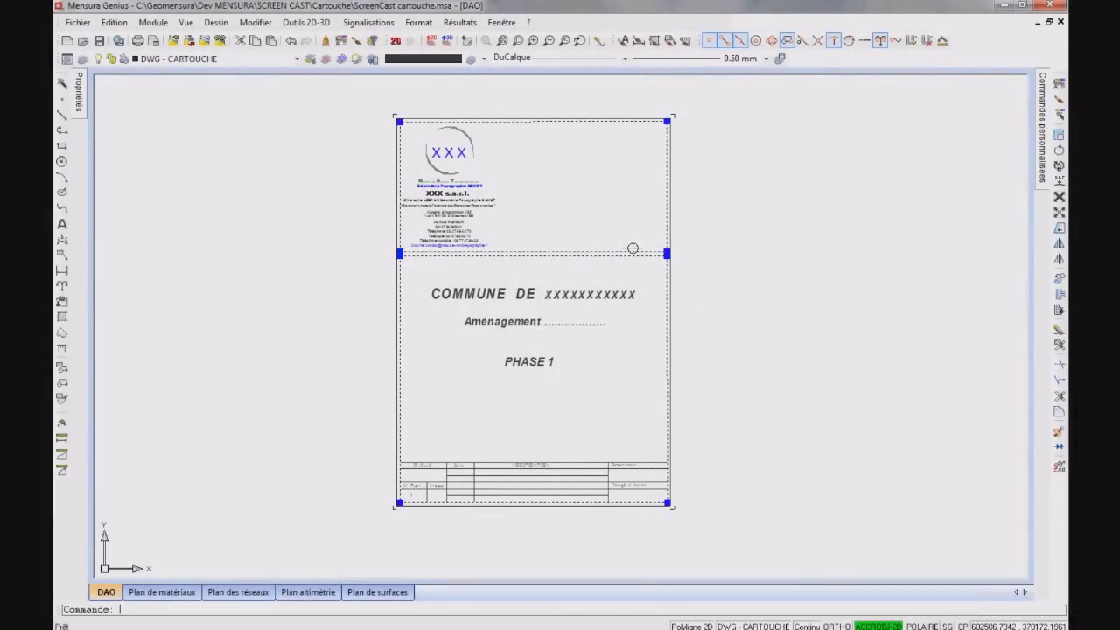
key(Escape)
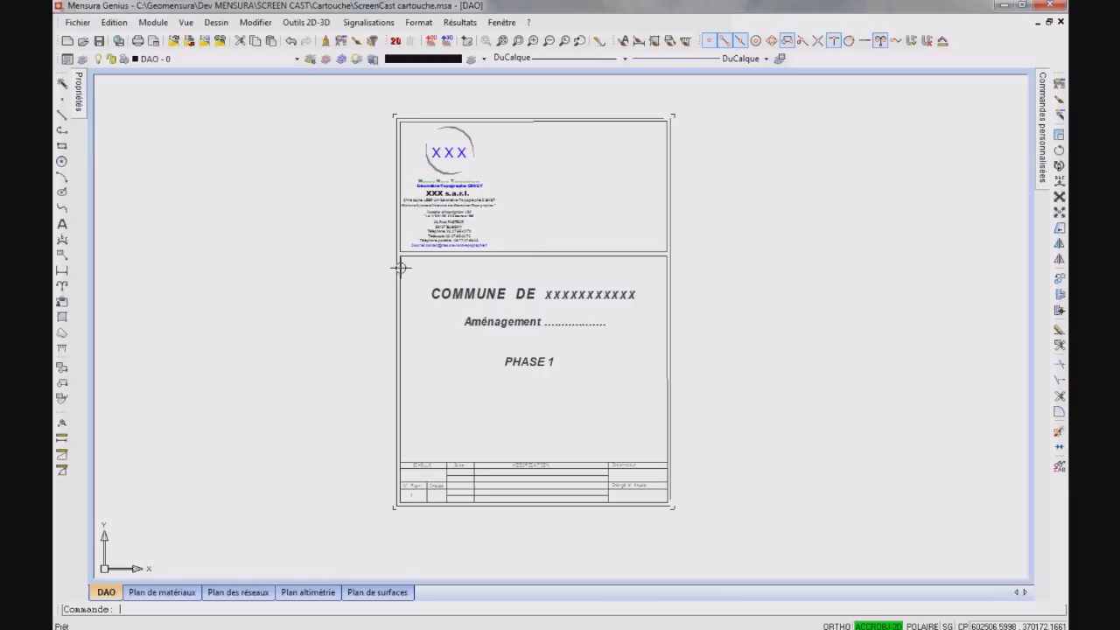
click(66, 278)
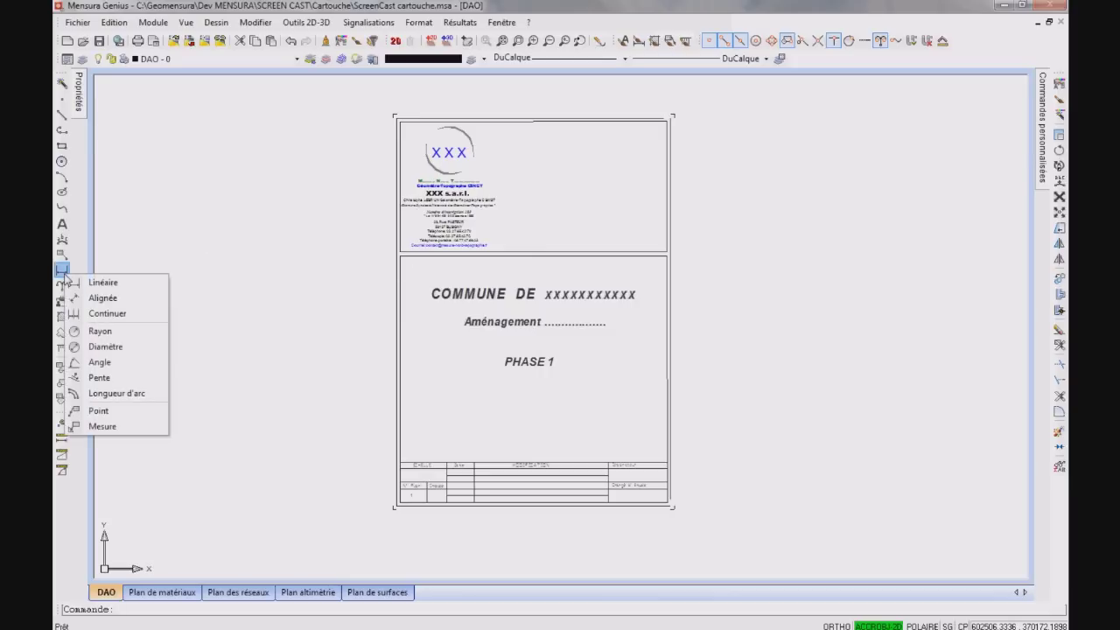
- Add linear dimensions: 0.21 width below the title block, 0.29 height to its right
click(124, 285)
click(394, 508)
click(673, 508)
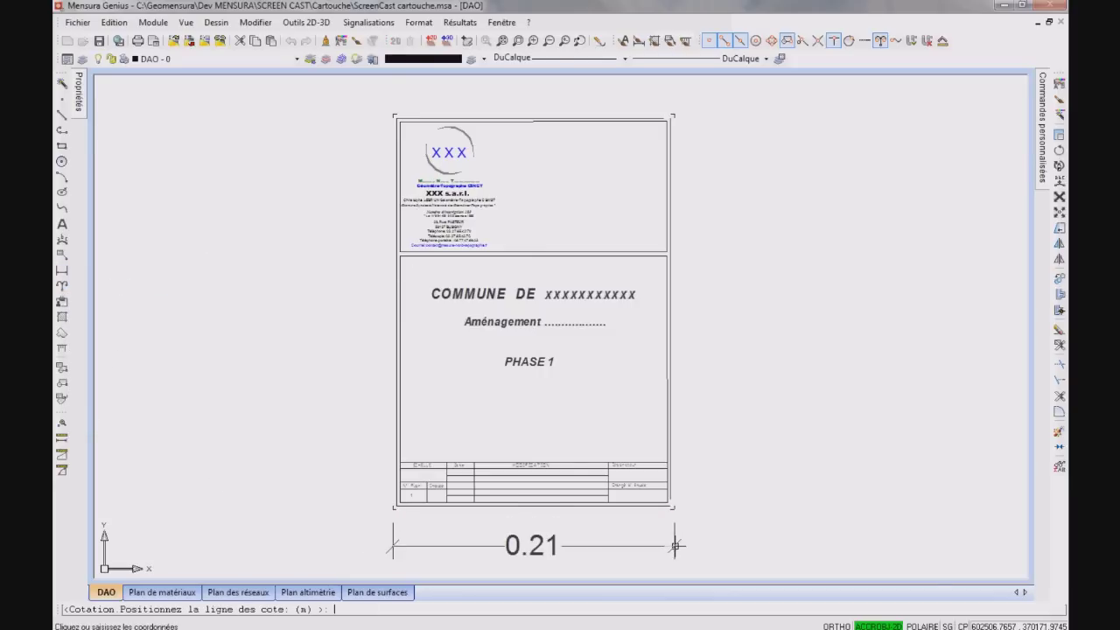
click(675, 545)
click(674, 508)
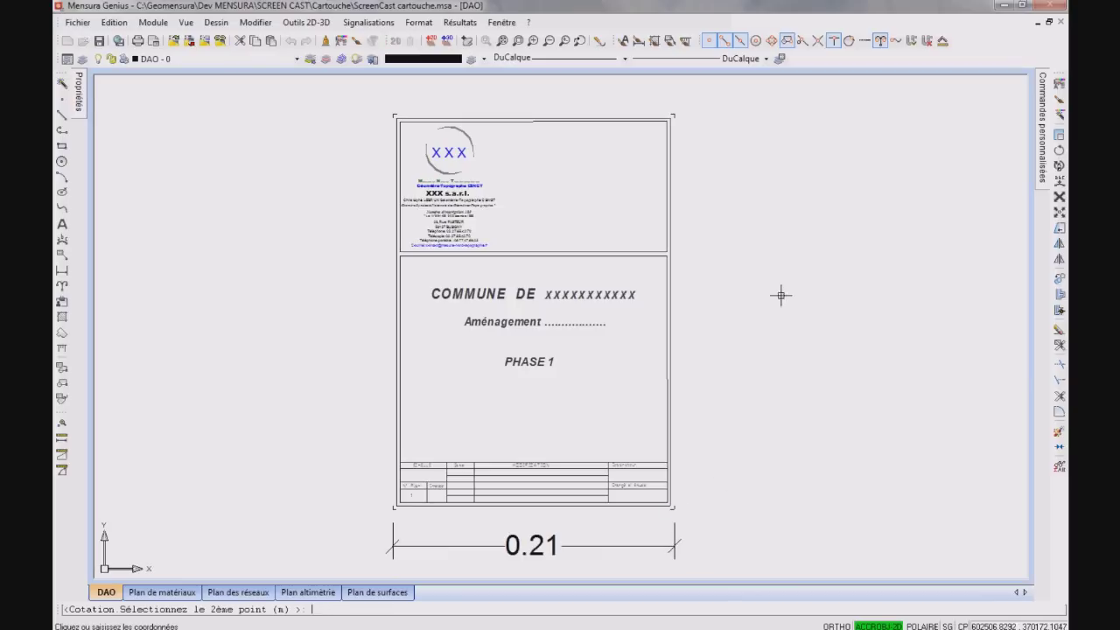
click(674, 115)
click(738, 129)
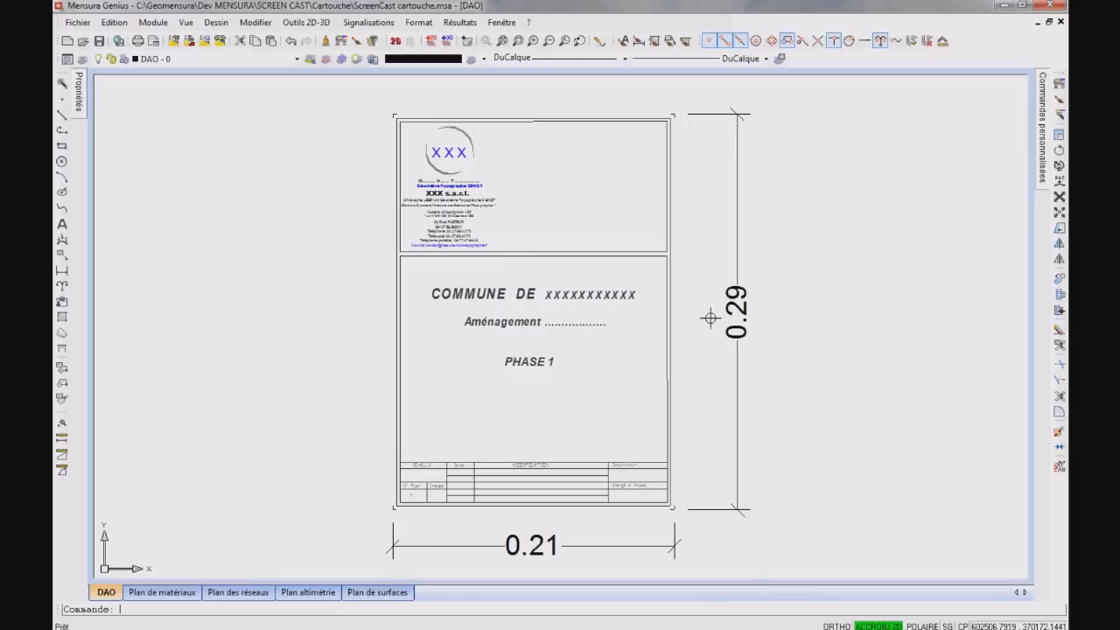
key(super+Tab)
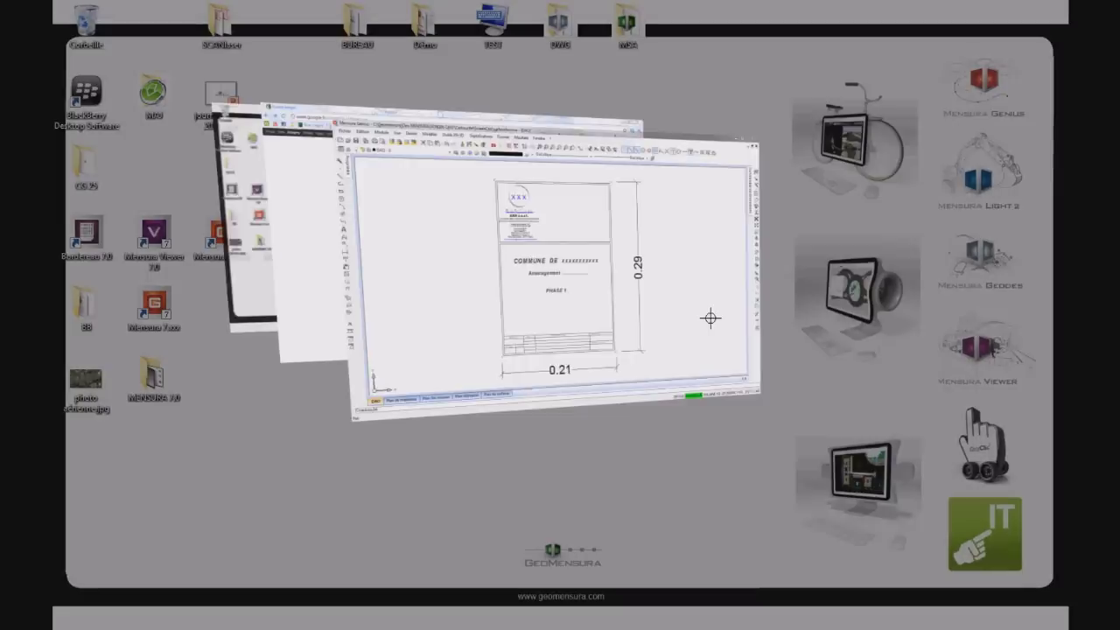
- Search Google Images for 'logo geomensura' and copy the GeoMensura logo image
key(super+Tab)
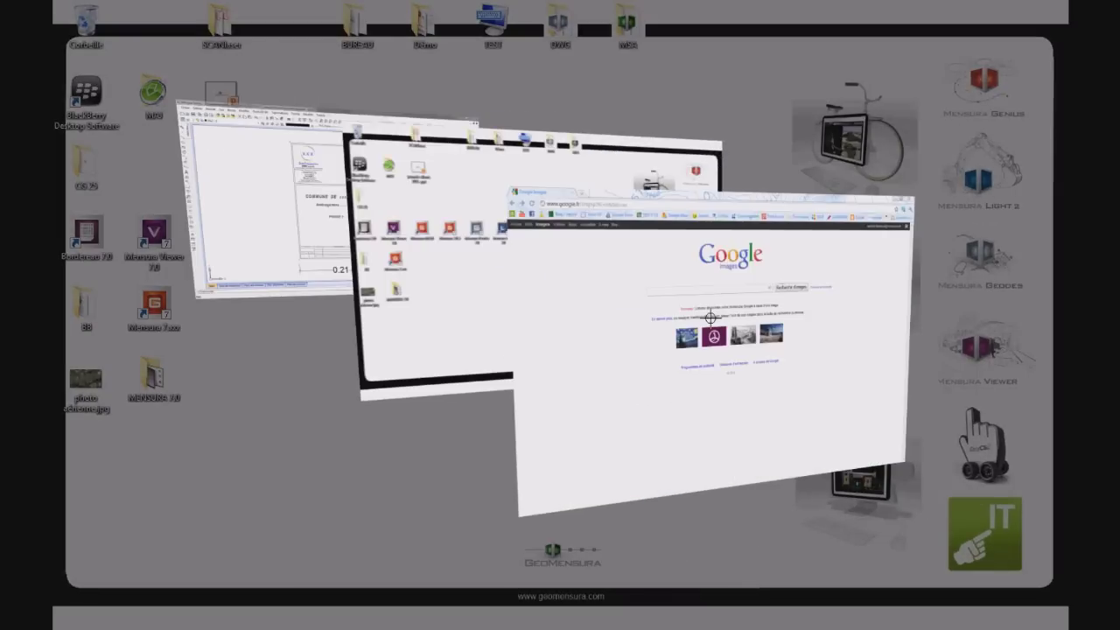
text(logo )
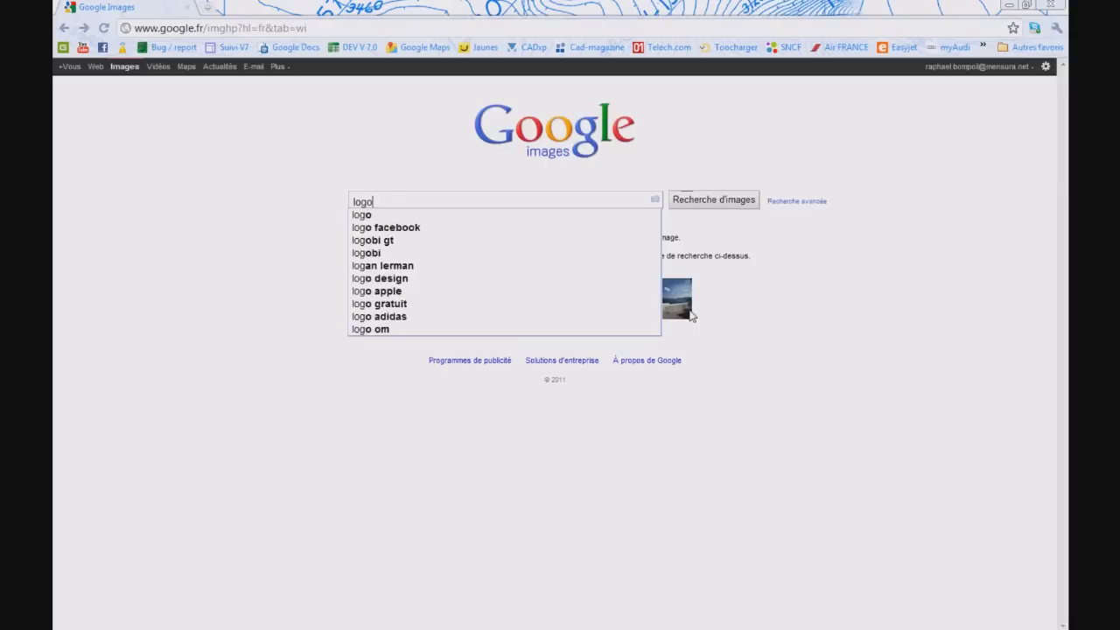
text(geomensura)
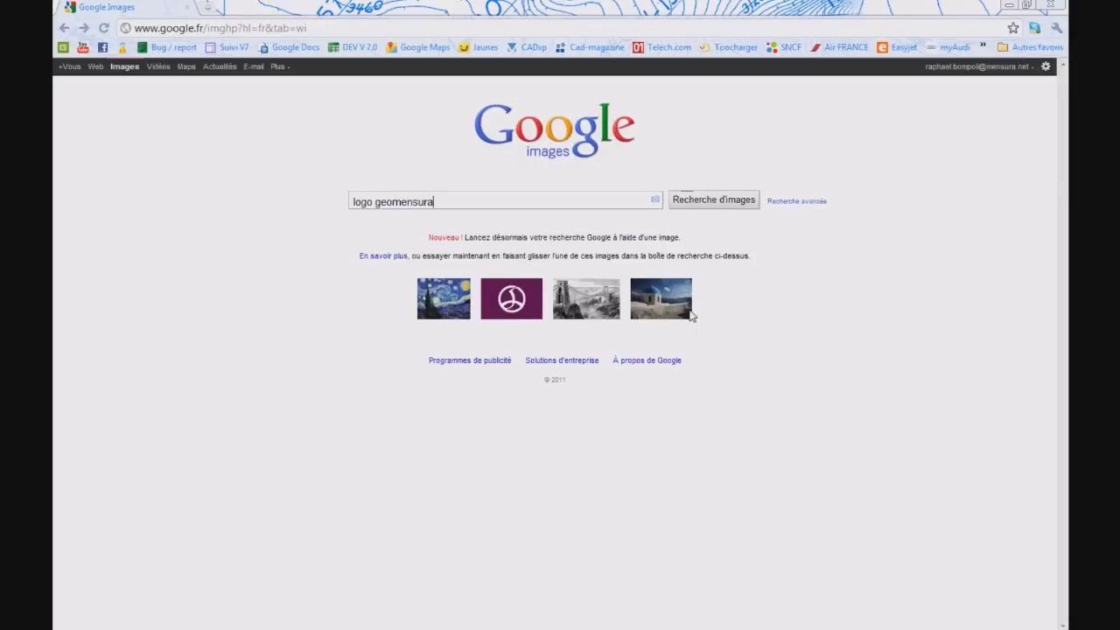
key(Return)
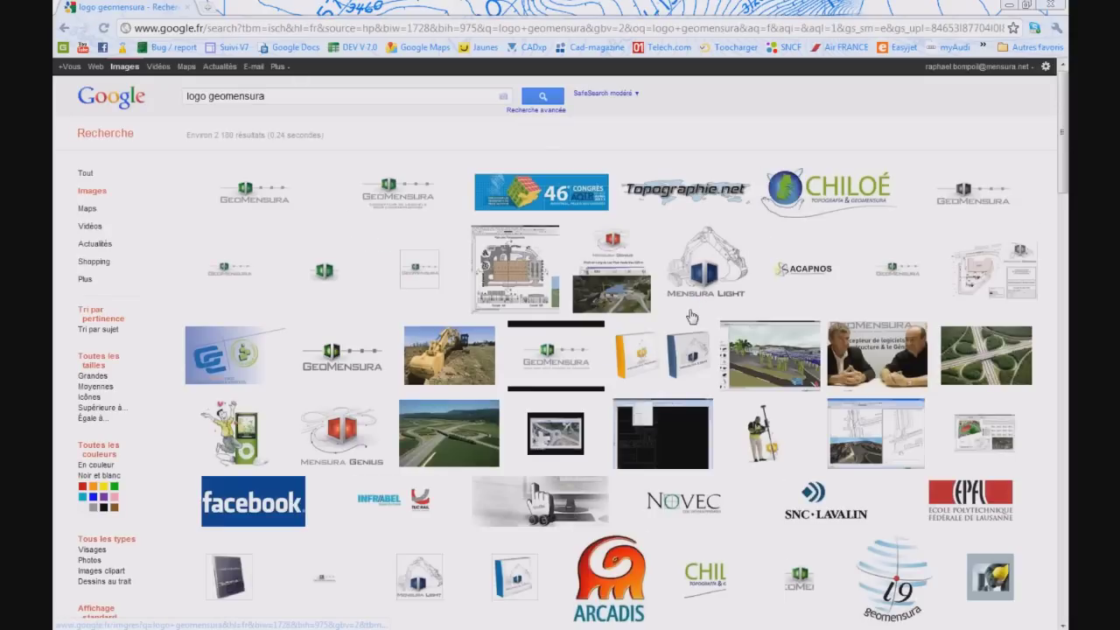
click(260, 194)
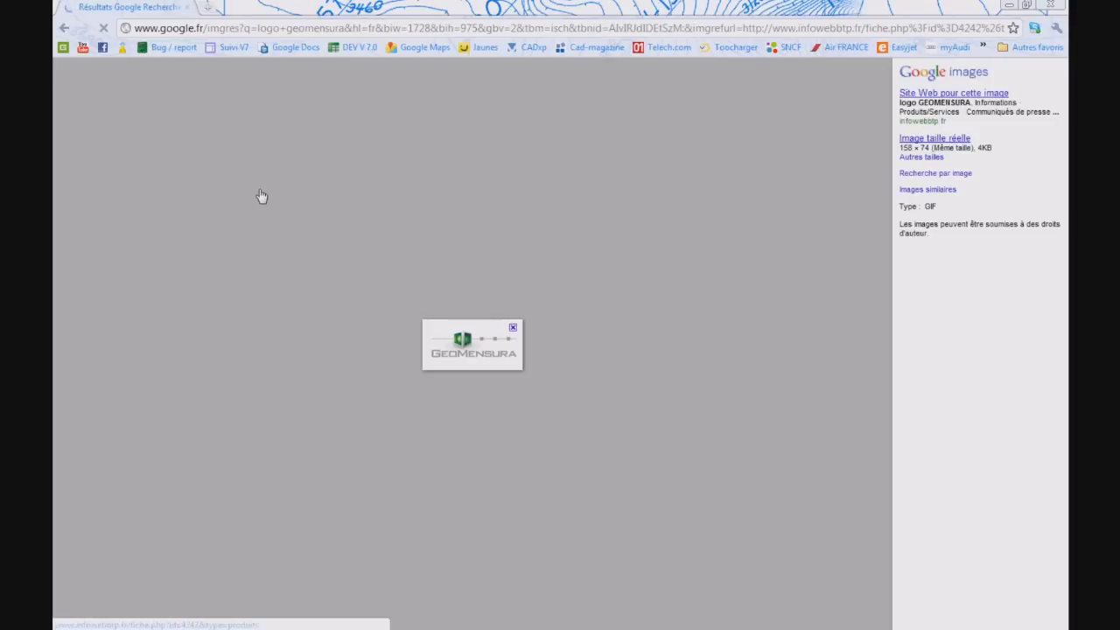
right_click(477, 347)
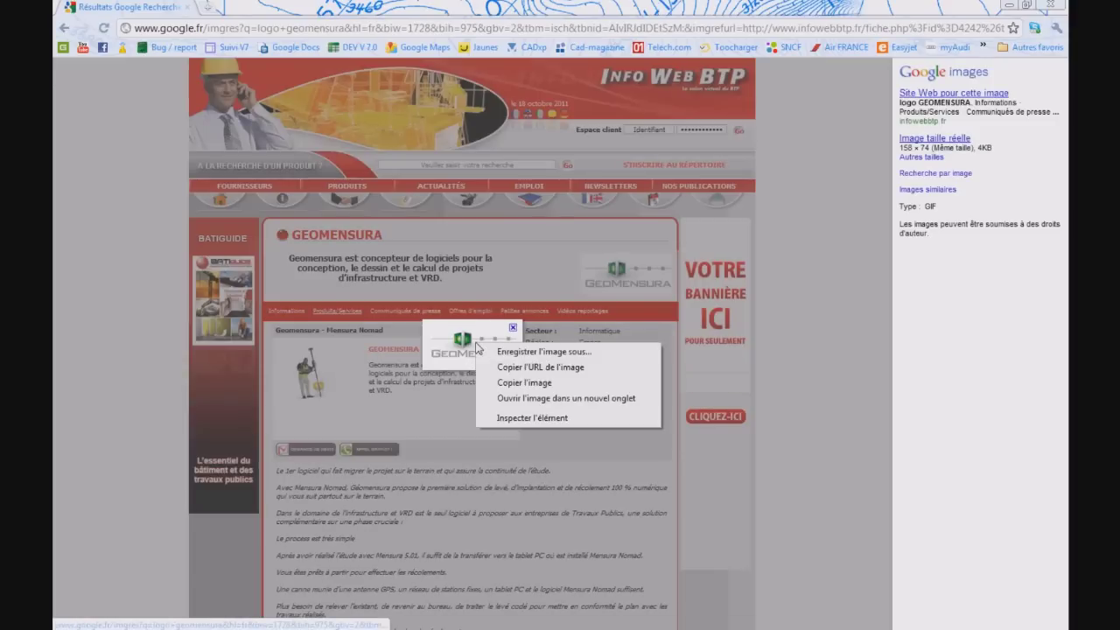
click(578, 388)
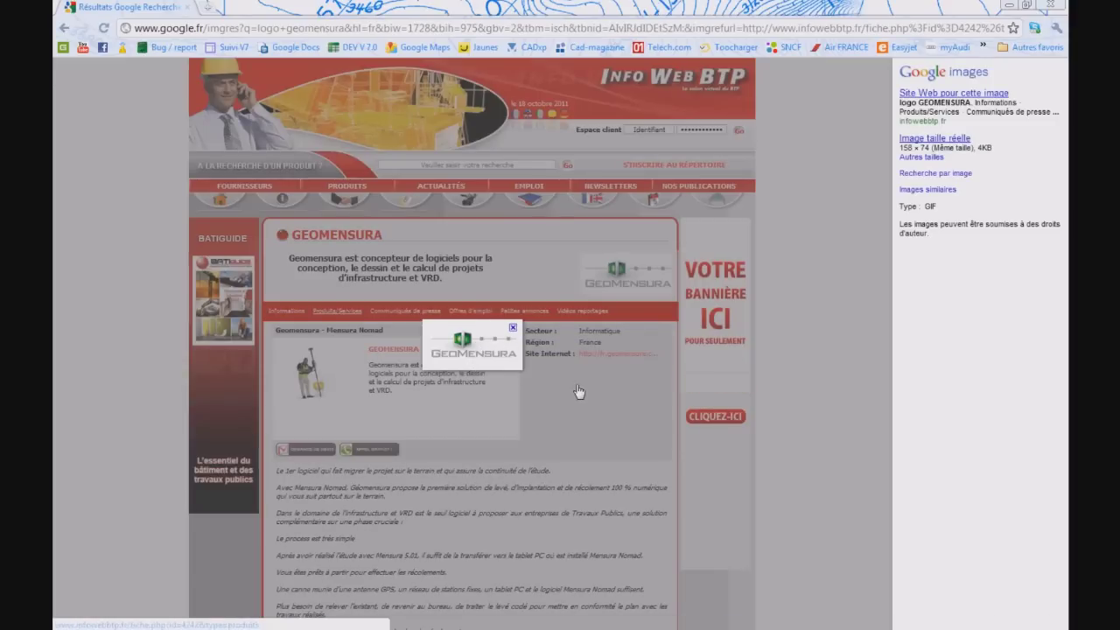
key(super+Tab)
key(super+Tab)
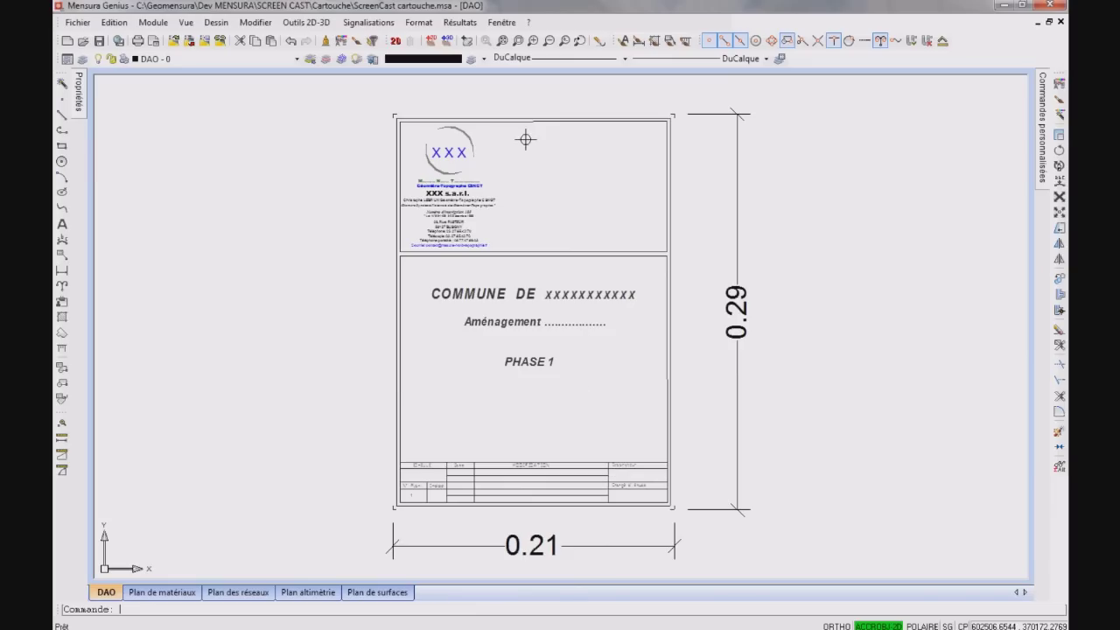
- Paste the GeoMensura logo into the top section and enlarge it beside the XXX logo
right_click(526, 139)
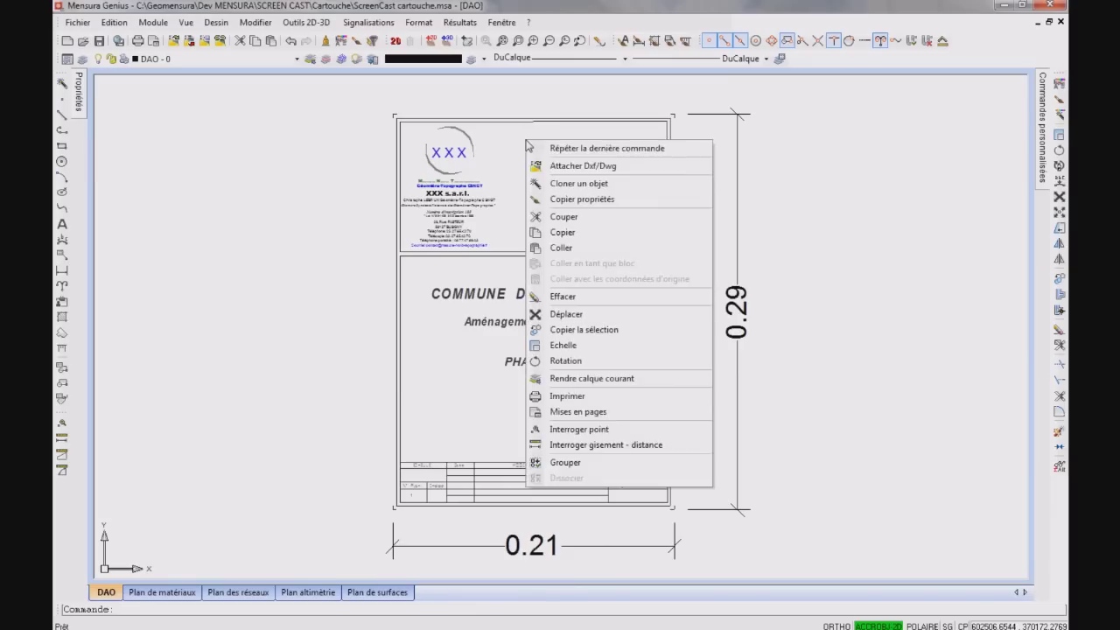
click(561, 248)
click(523, 185)
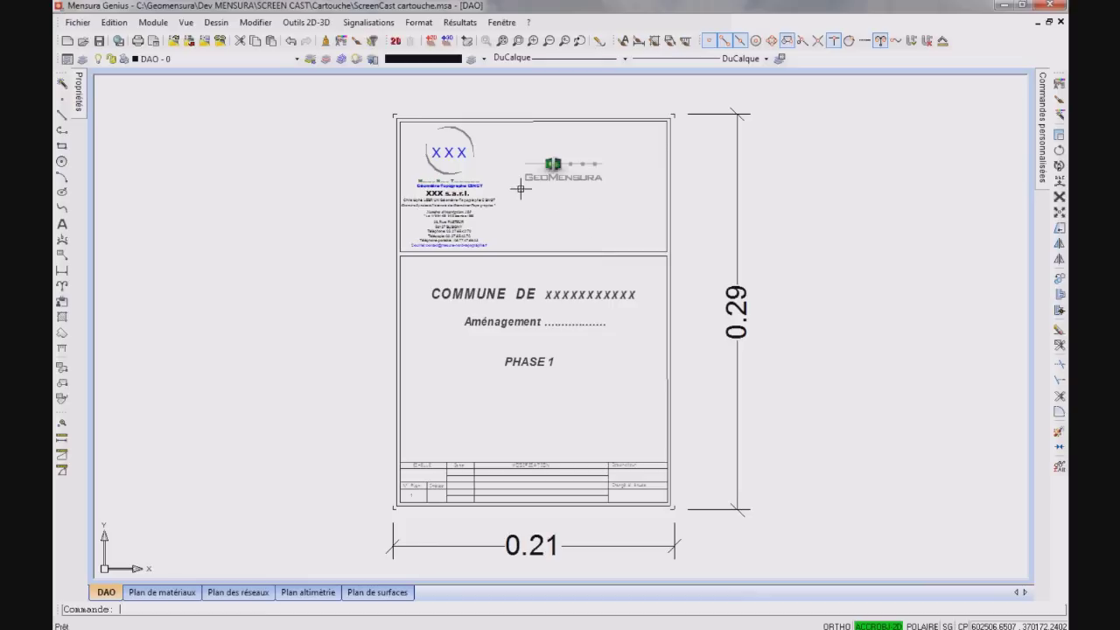
click(570, 174)
click(605, 188)
click(605, 216)
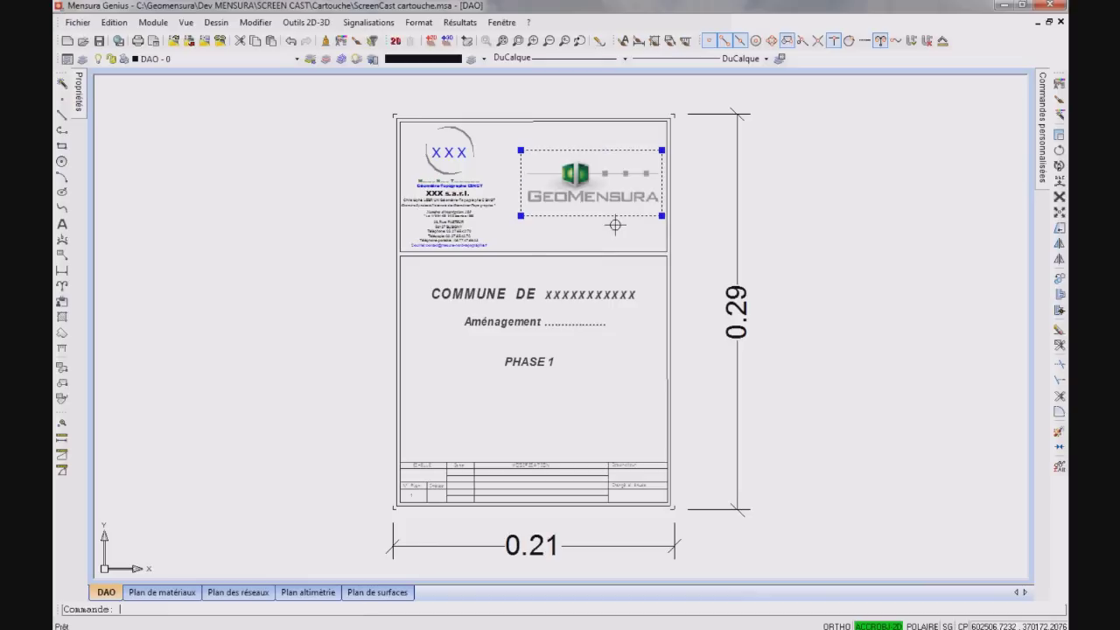
click(605, 216)
click(593, 225)
key(Escape)
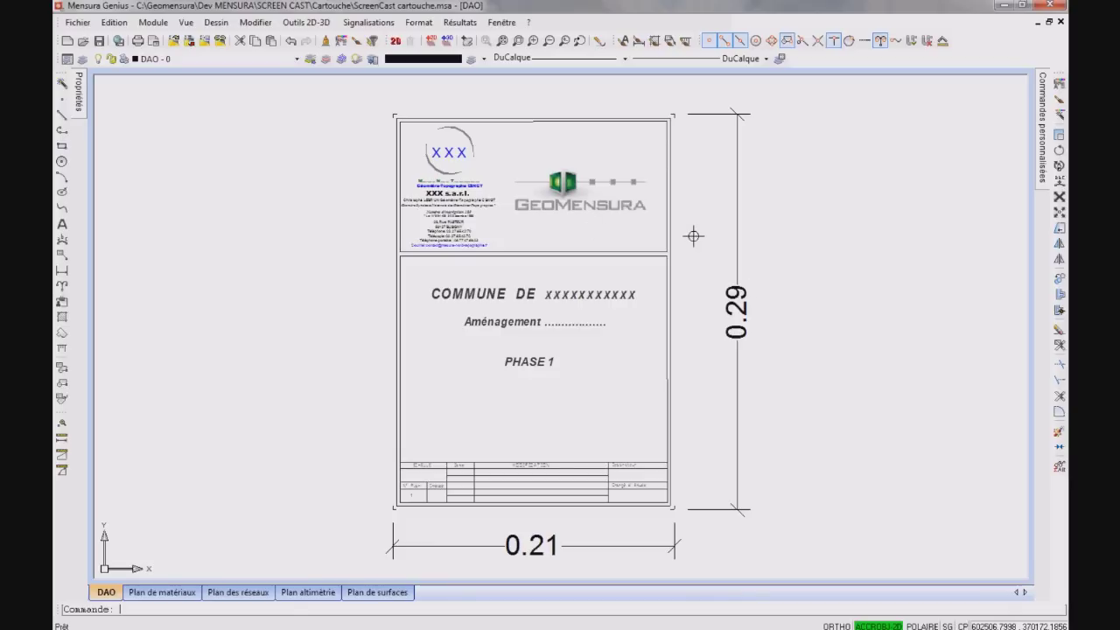
click(216, 22)
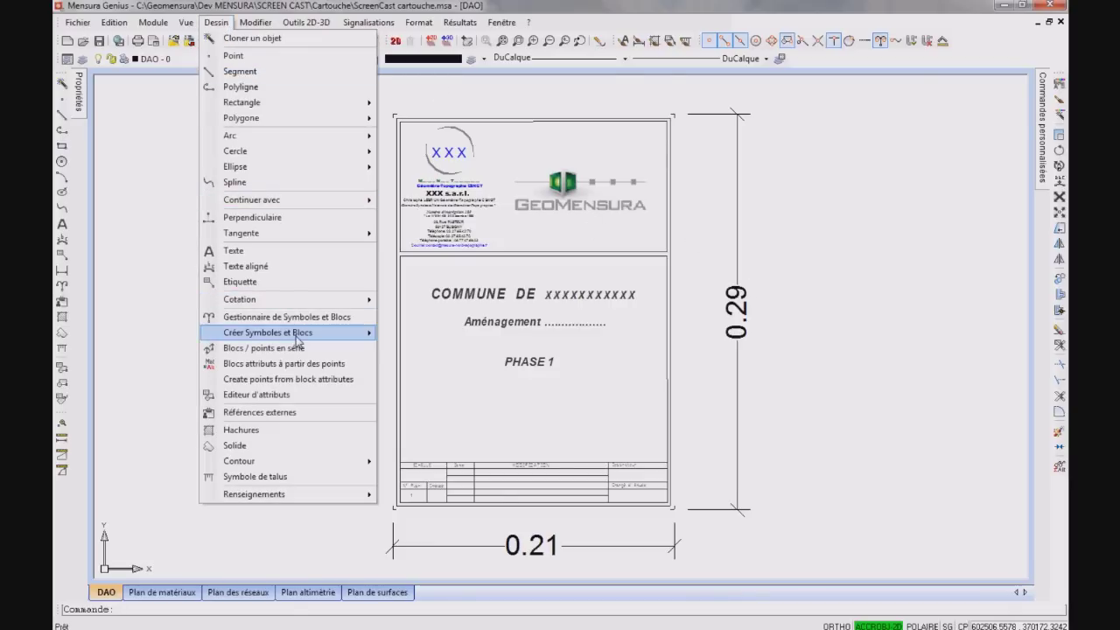
mouse_move(268, 332)
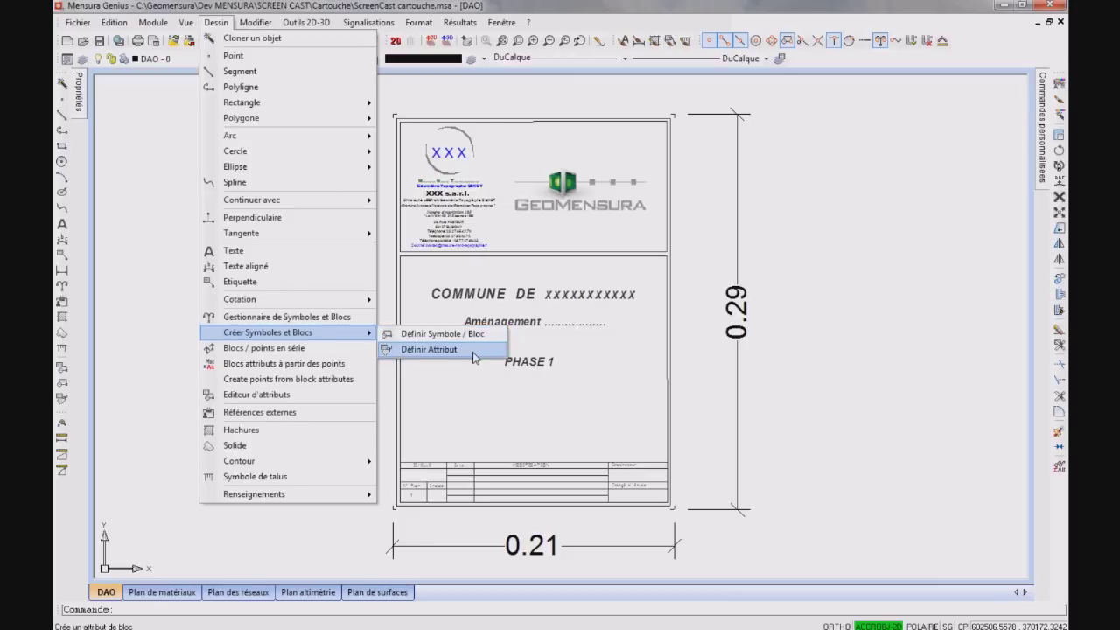
- Define a 'Type du plan' attribute with matching prompt and default 'Plan de situation'
click(475, 354)
text(Type du plan)
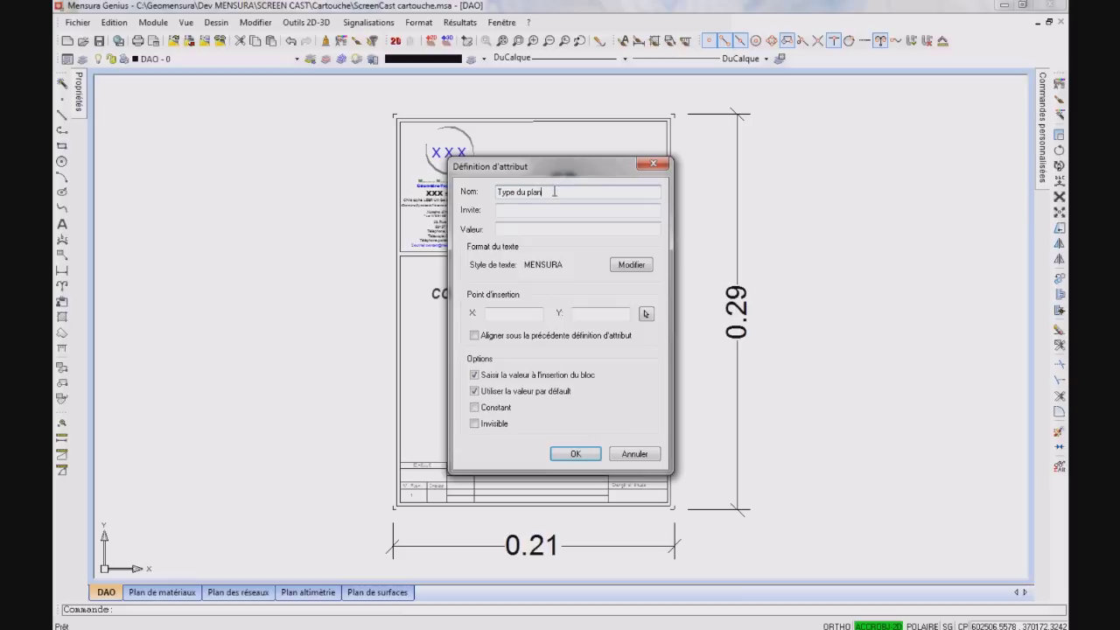
drag(546, 191, 466, 196)
key(ctrl+c)
click(514, 210)
key(ctrl+v)
click(513, 230)
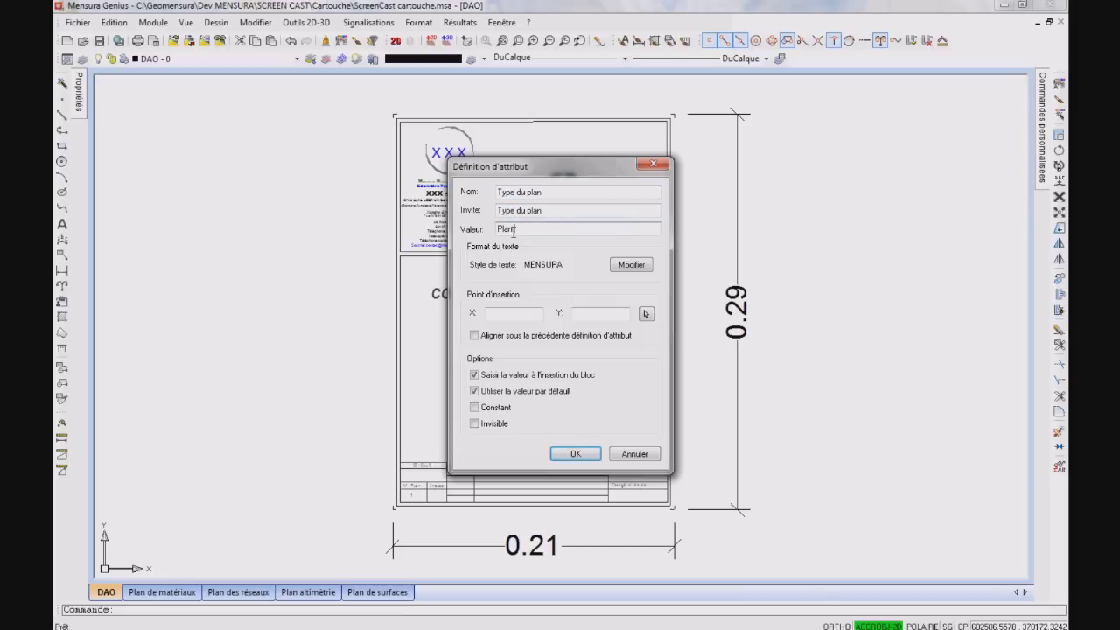
text(situation)
- Justify the attribute Milieu centre and place it below PHASE 1
click(631, 265)
click(611, 199)
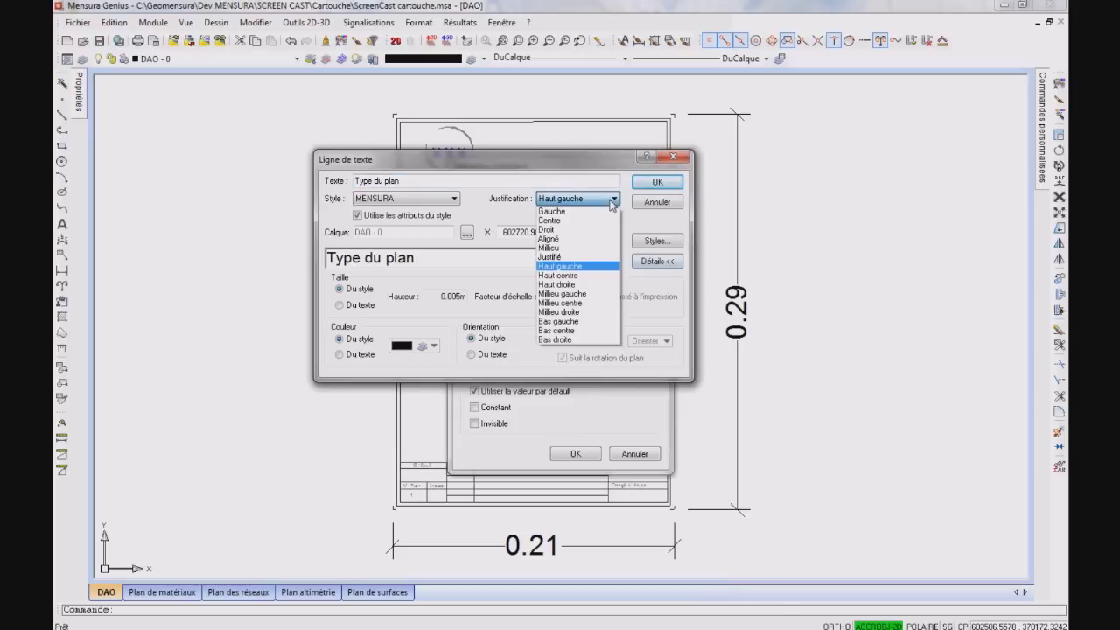
click(582, 303)
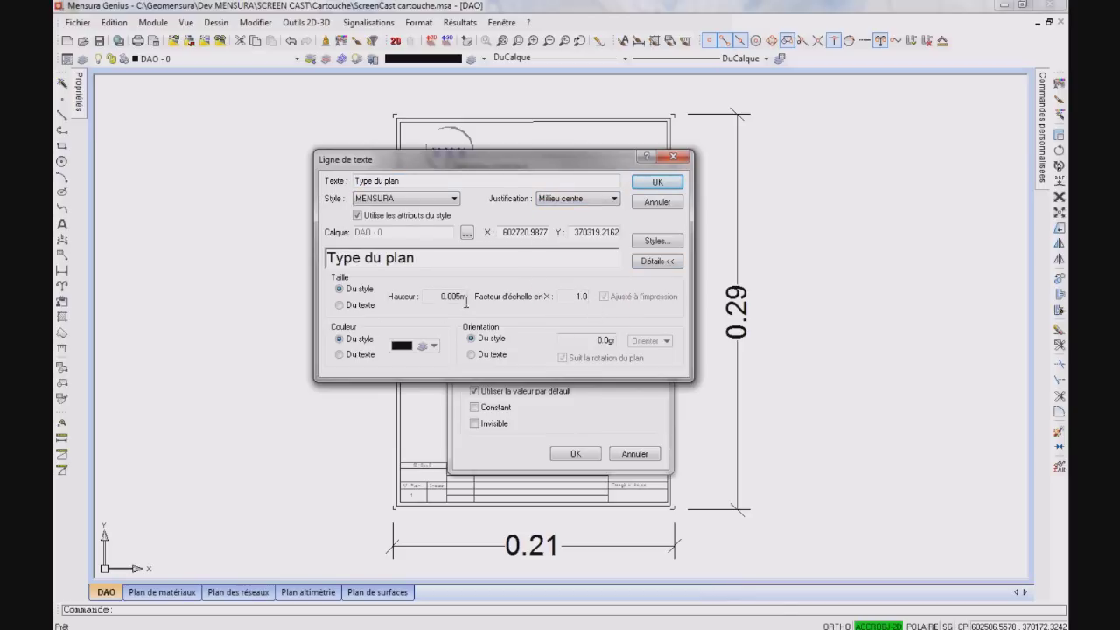
click(657, 183)
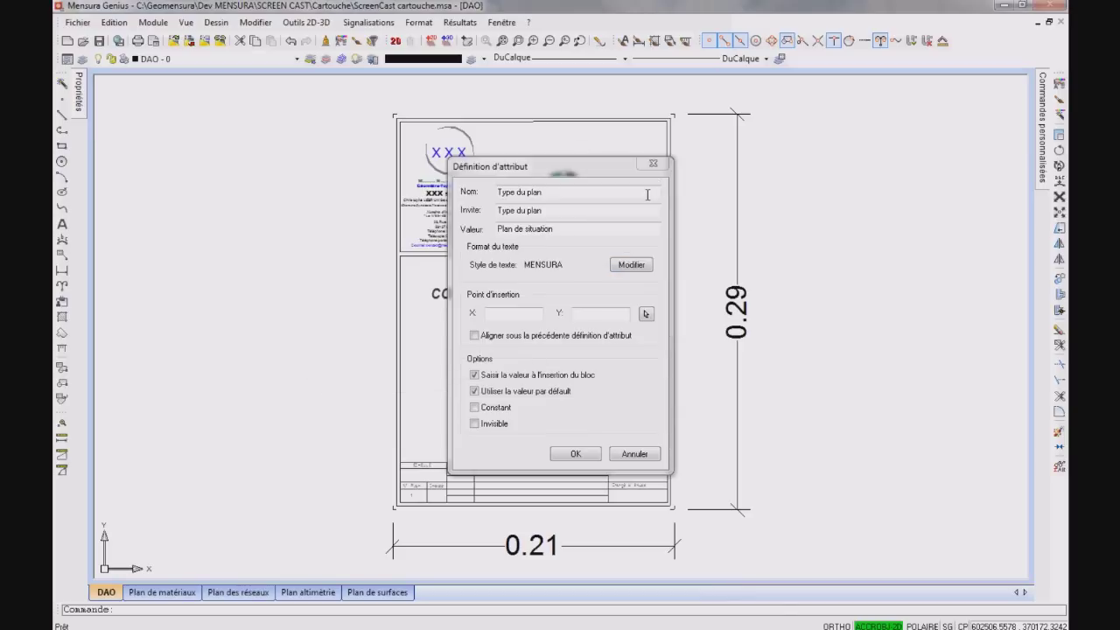
click(646, 313)
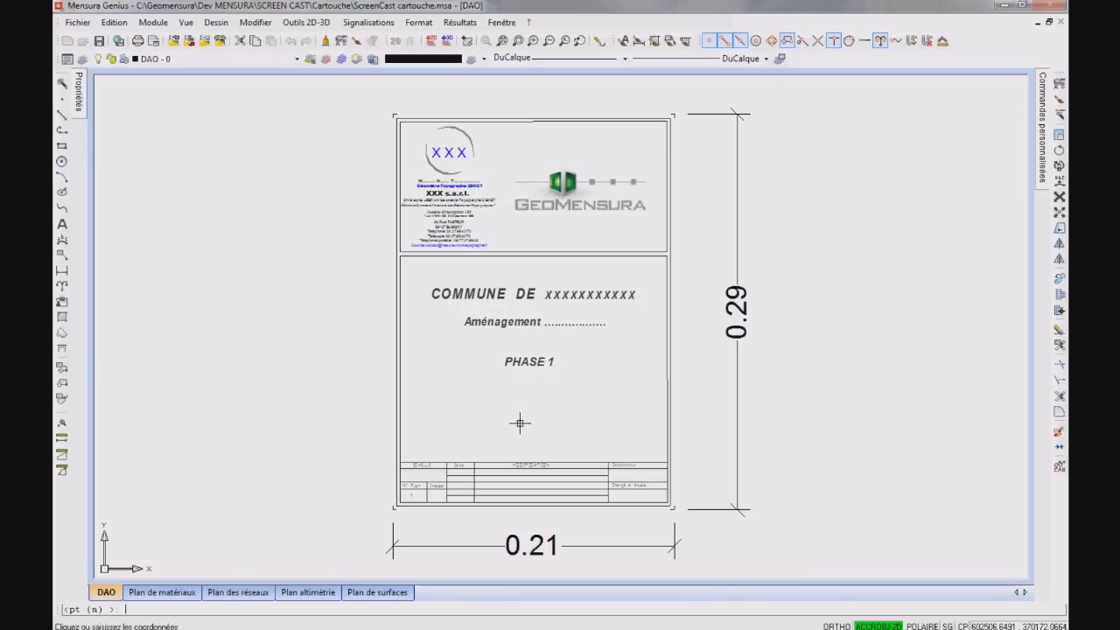
click(526, 415)
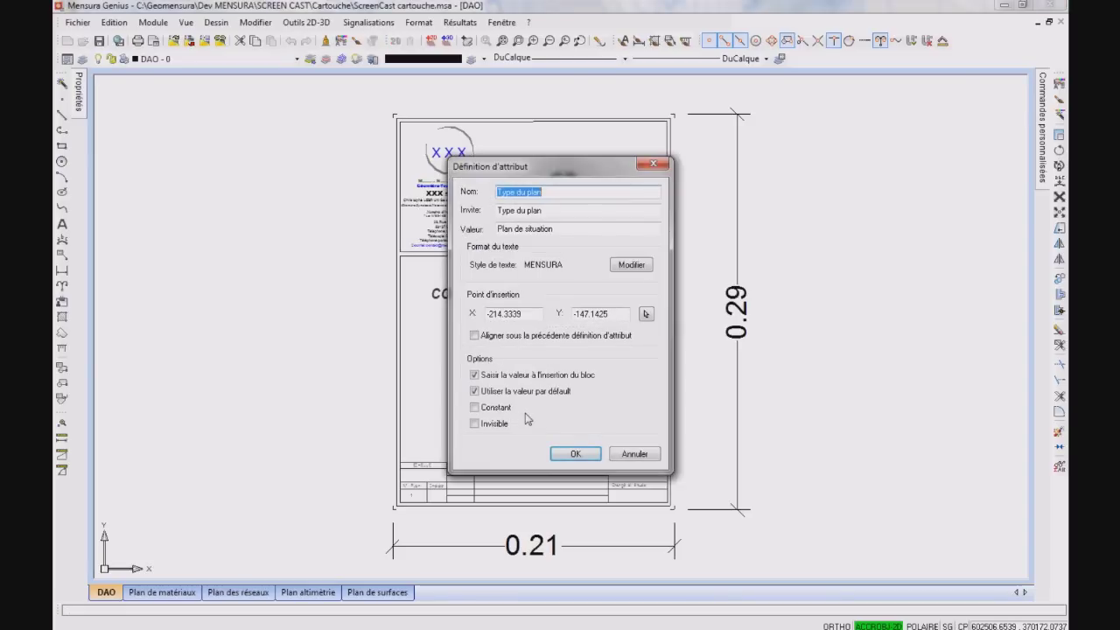
click(563, 452)
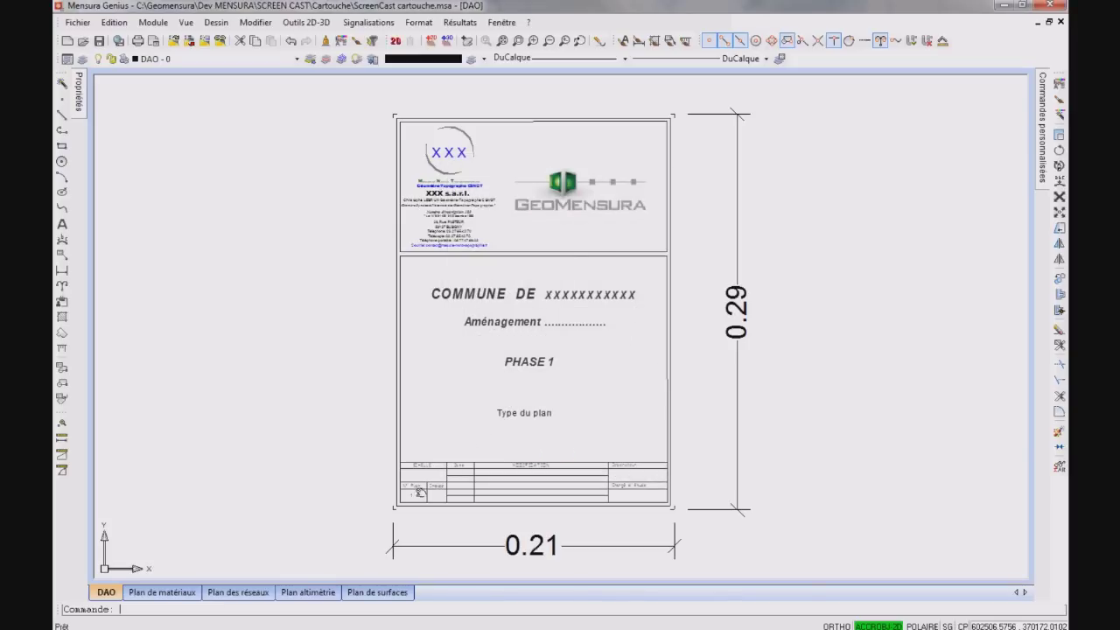
- Define an attribute using Echelle as its name, prompt and default value
scroll(451, 446, up, 1)
scroll(452, 444, up, 3)
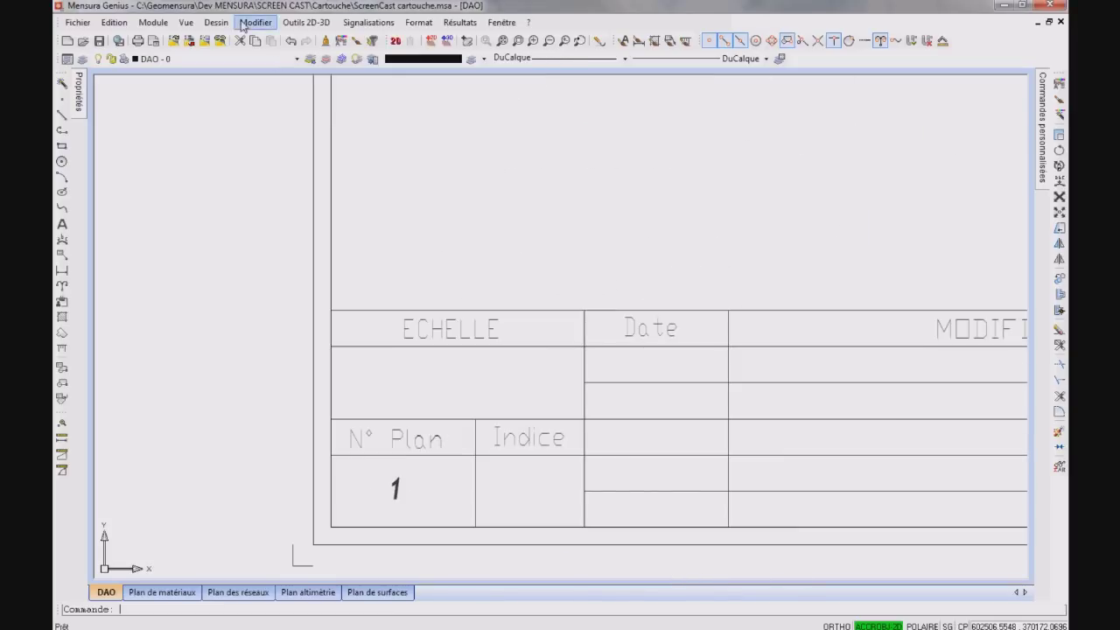
click(215, 25)
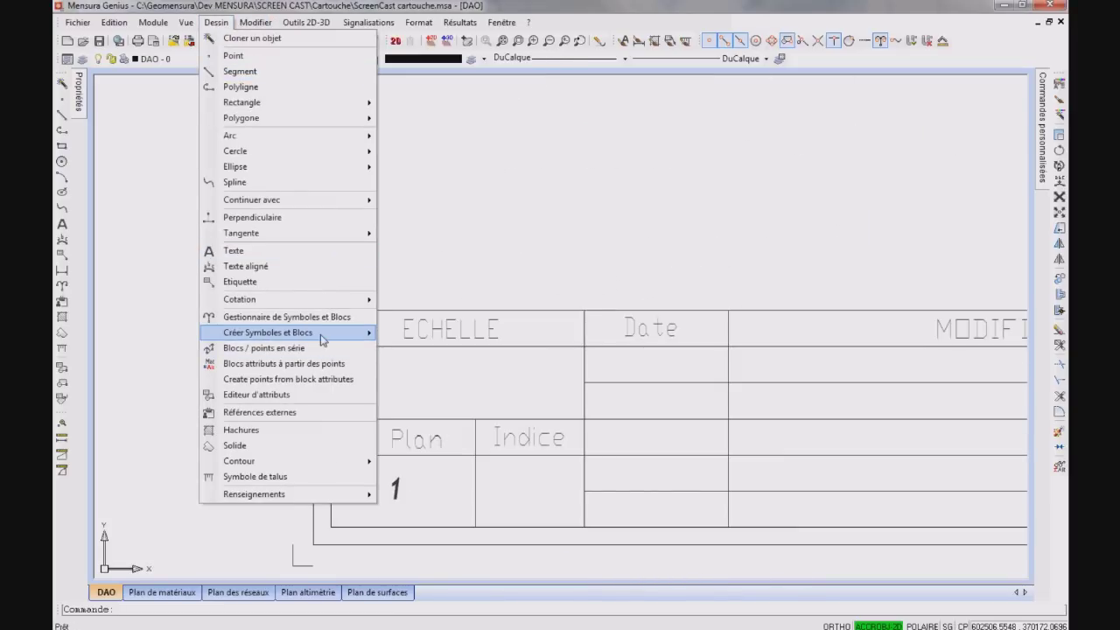
mouse_move(268, 333)
click(479, 350)
text(Echelle)
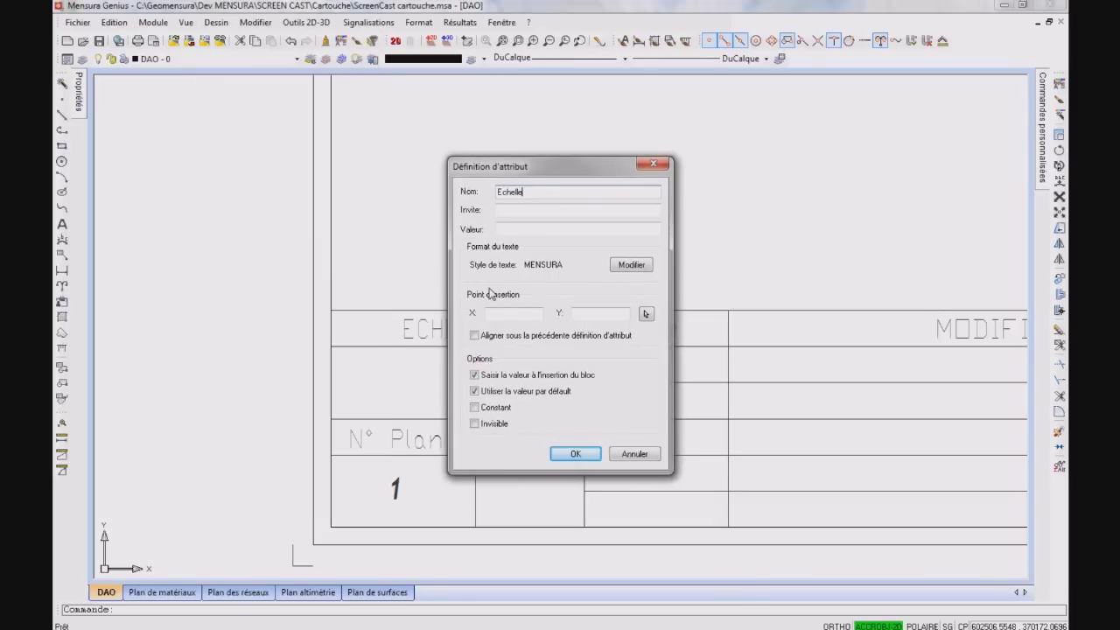
key(ctrl+a)
click(504, 210)
click(501, 228)
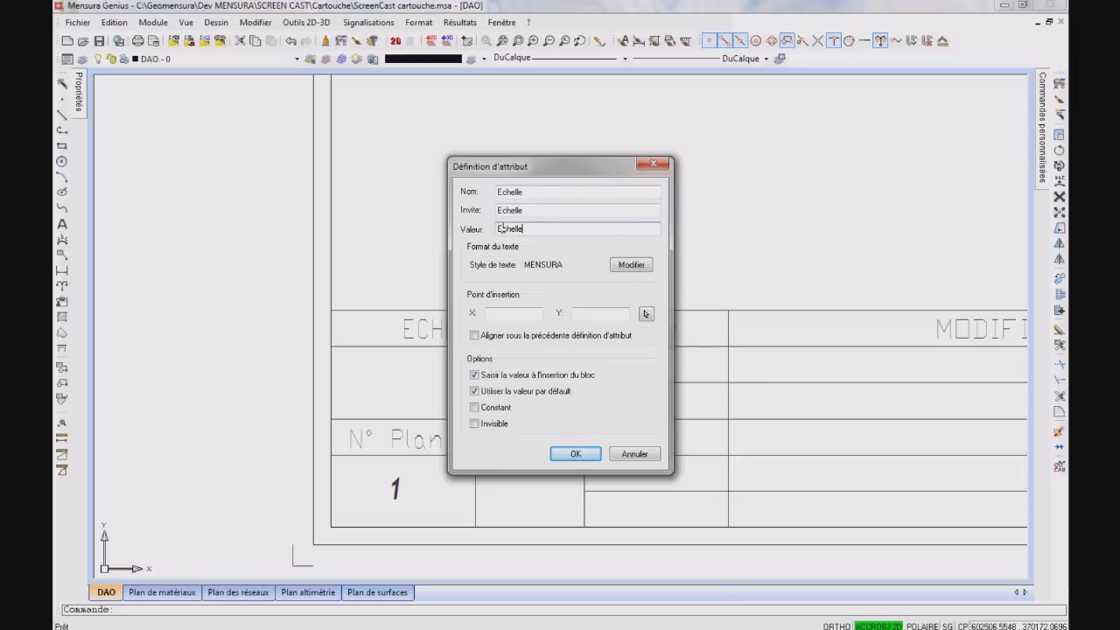
- Set the Echelle attribute's text justification to Milieu centre
click(631, 264)
click(577, 200)
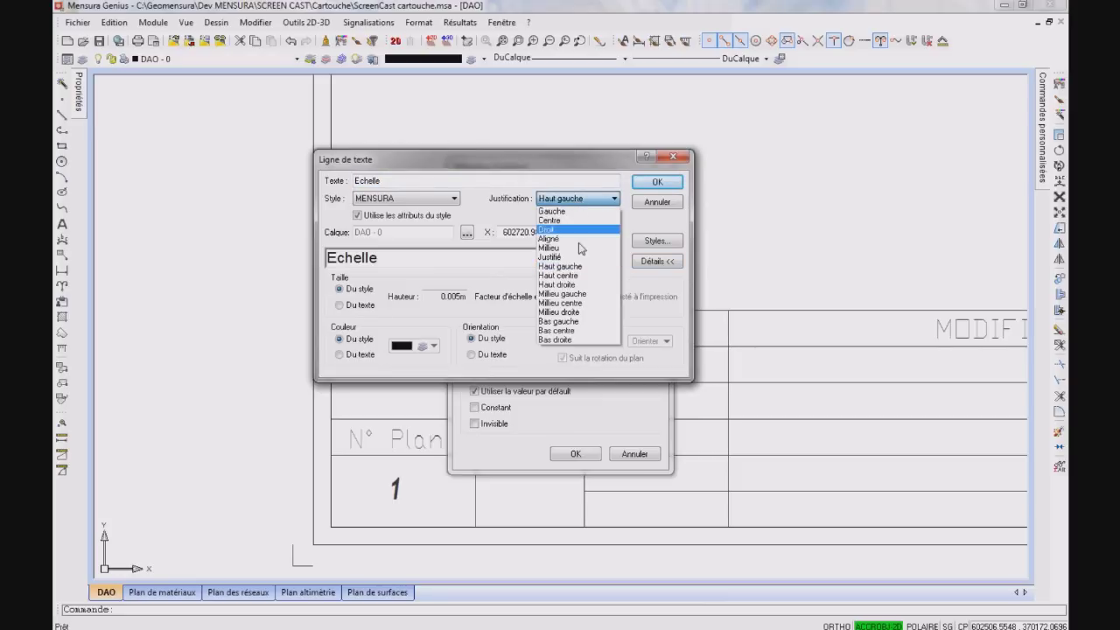
click(584, 303)
click(655, 182)
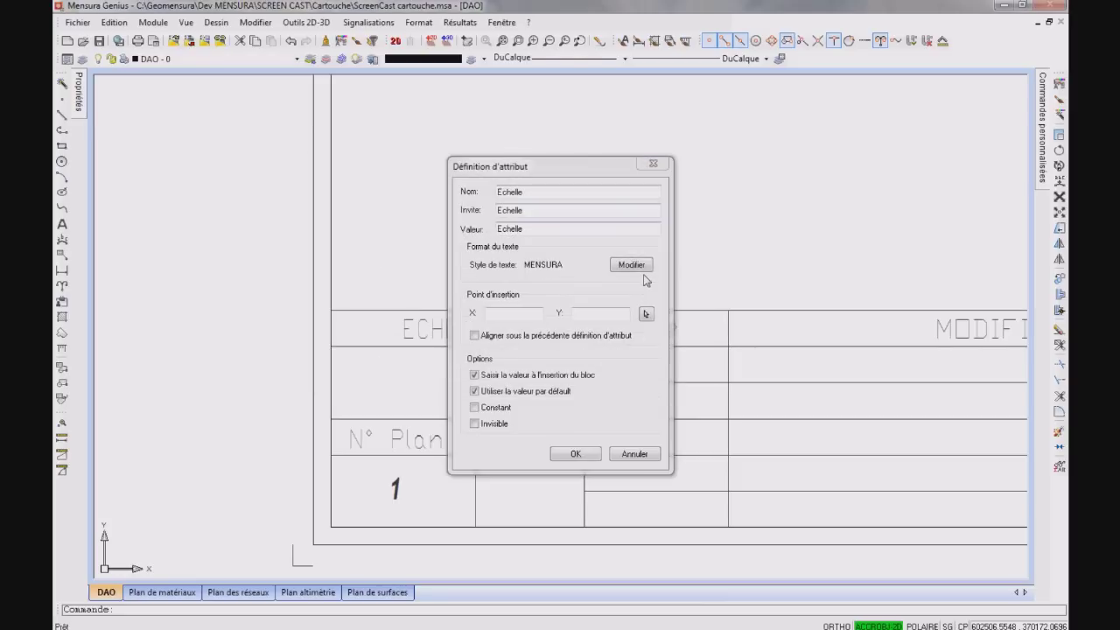
- Place the Echelle attribute with a Milieu snap across the cell below ECHELLE
click(647, 315)
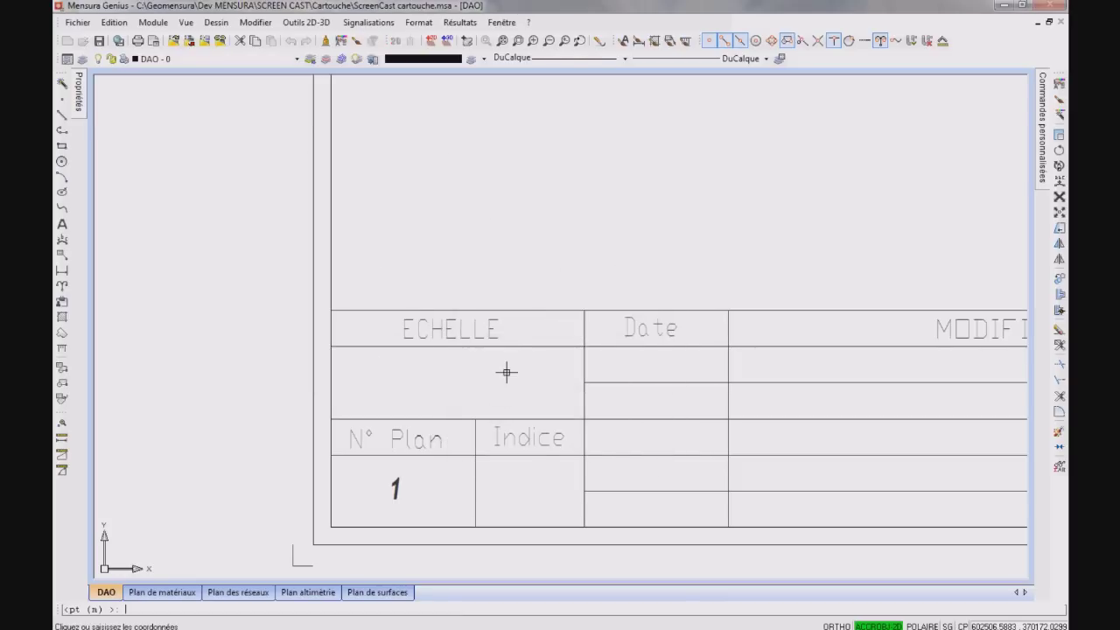
right_click(451, 381)
click(477, 198)
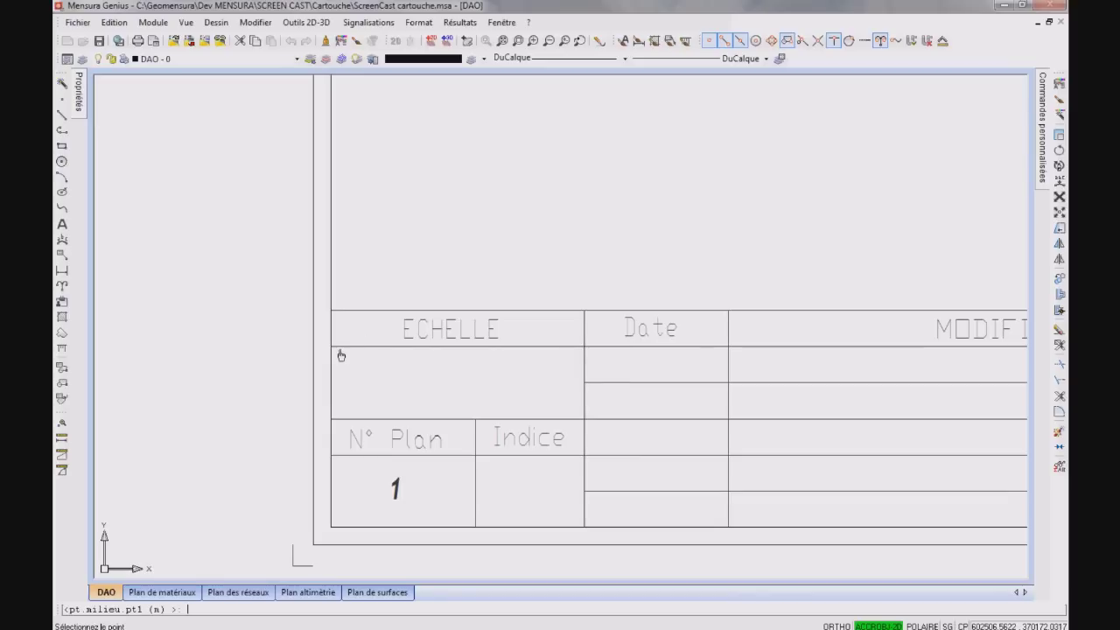
click(584, 419)
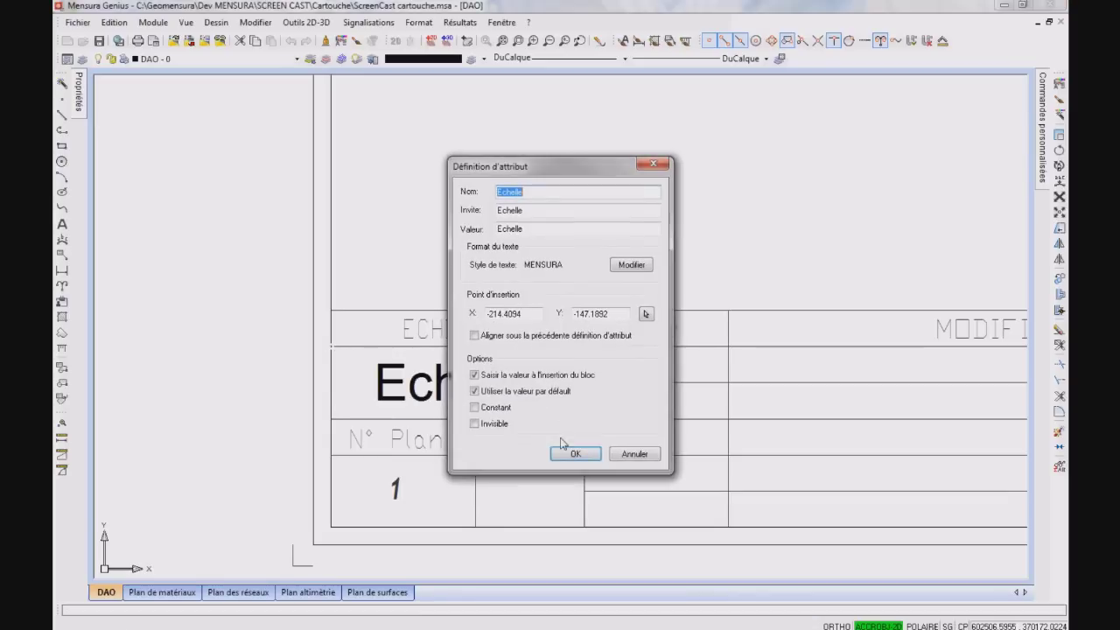
click(567, 454)
scroll(560, 438, down, 5)
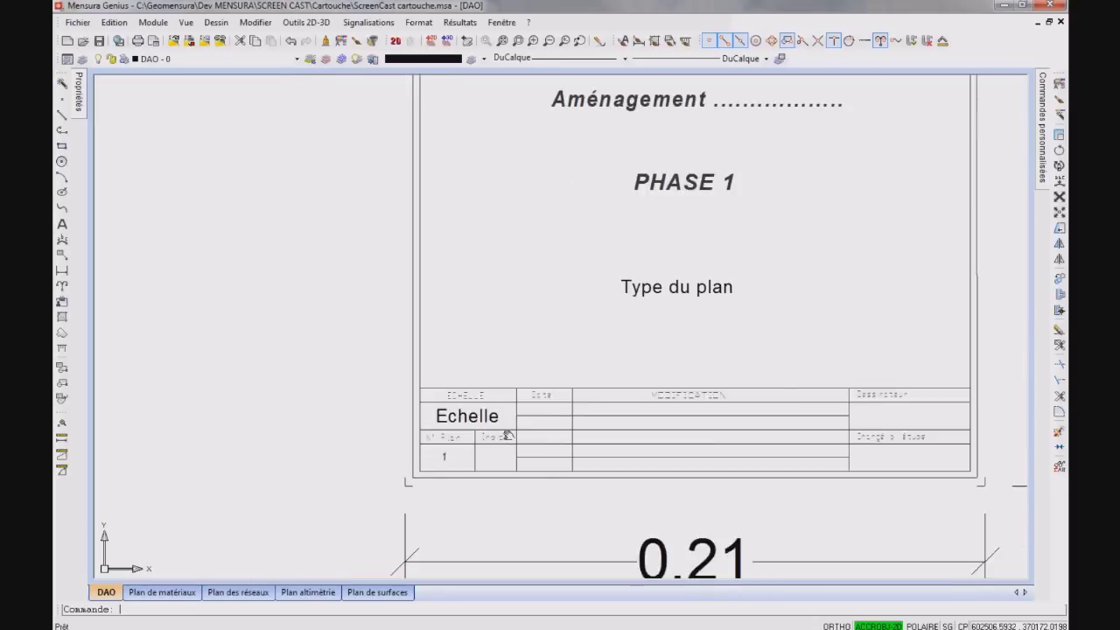
scroll(525, 332, down, 3)
scroll(433, 405, up, 1)
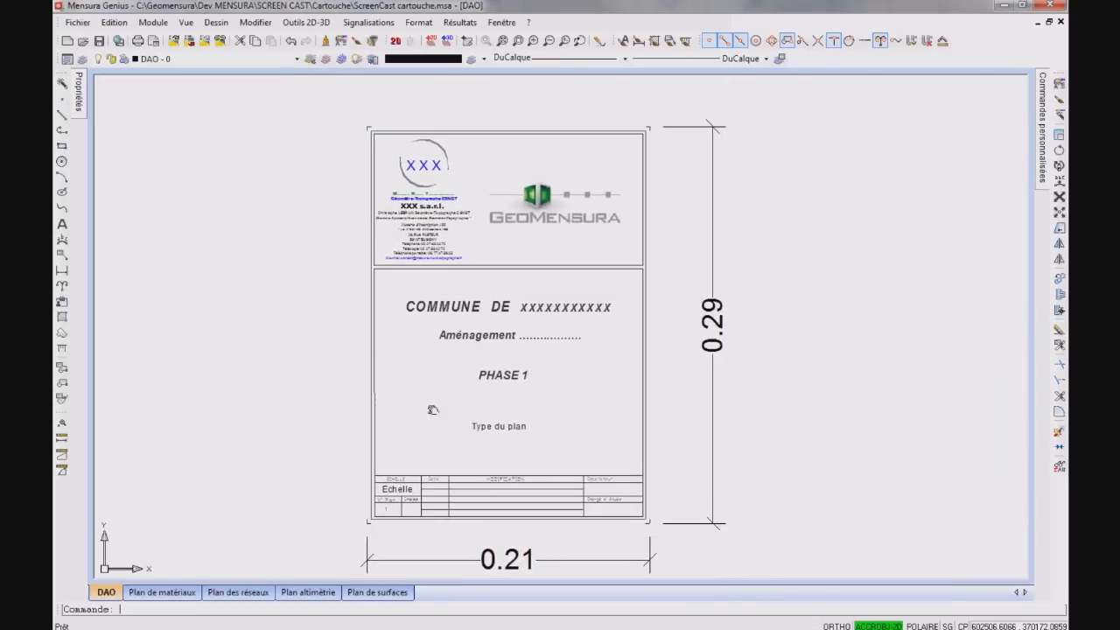
- Window-select the entire title block, logos and attributes included, and show its editing options
middle_drag(432, 405, 426, 393)
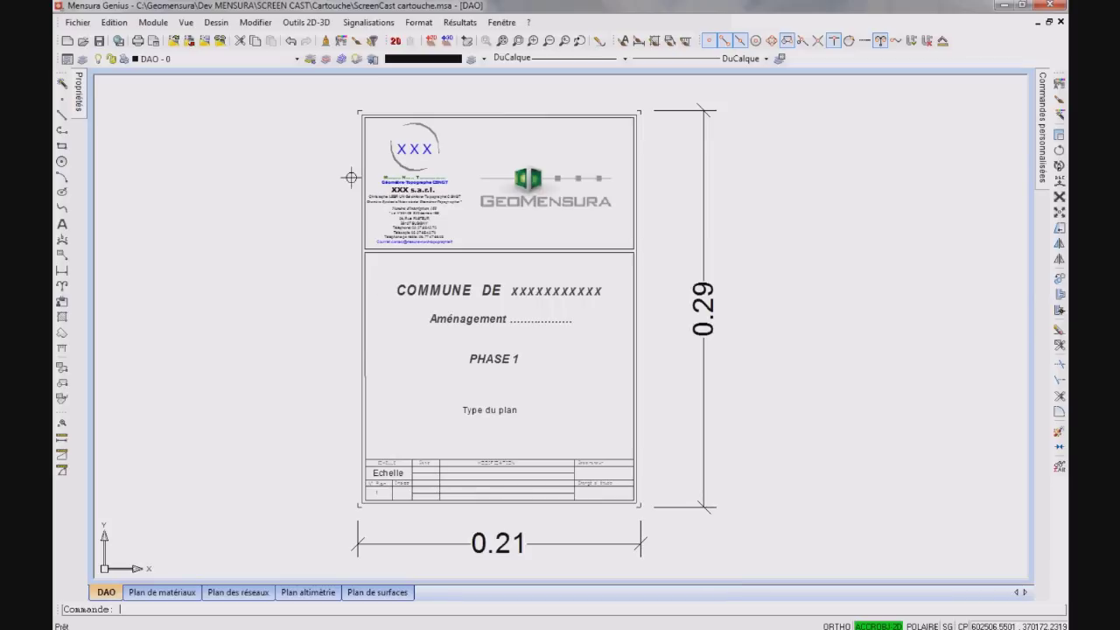
click(339, 95)
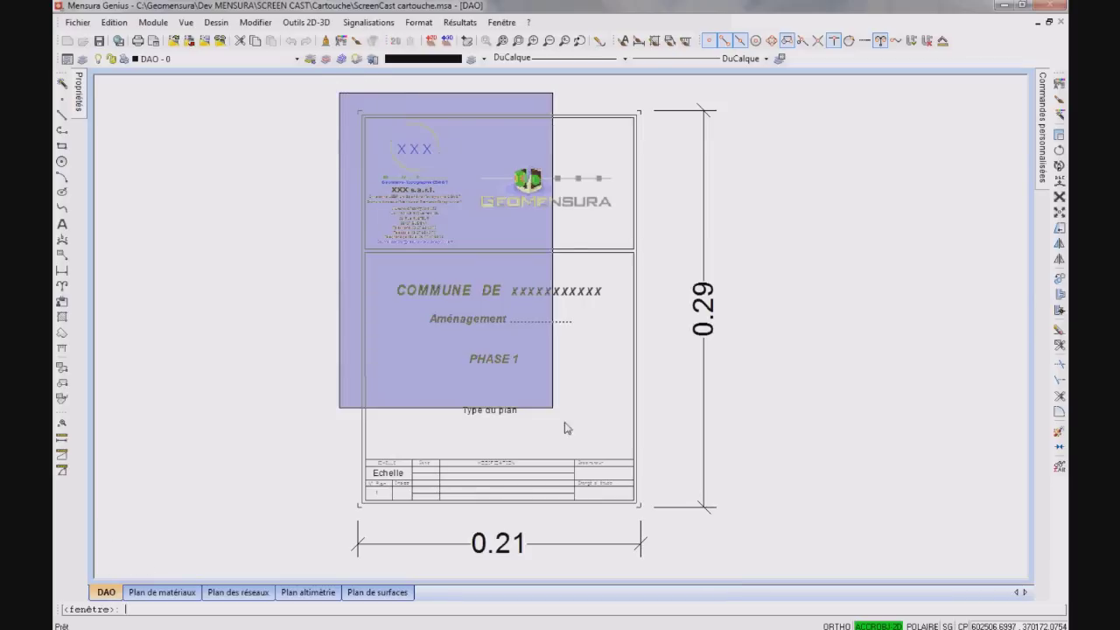
click(662, 522)
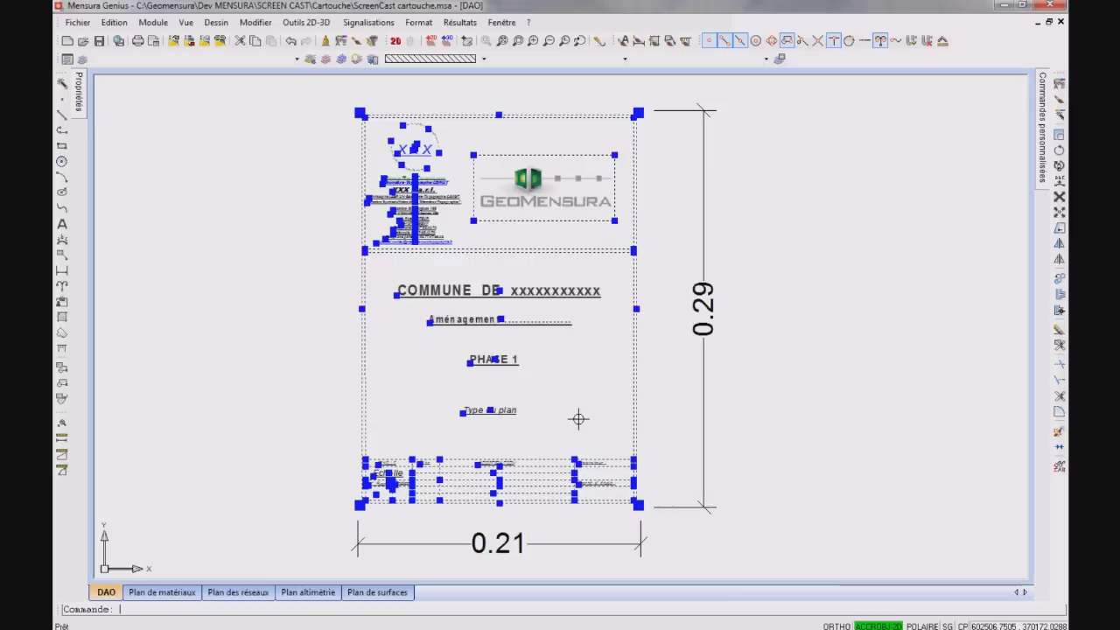
right_click(553, 382)
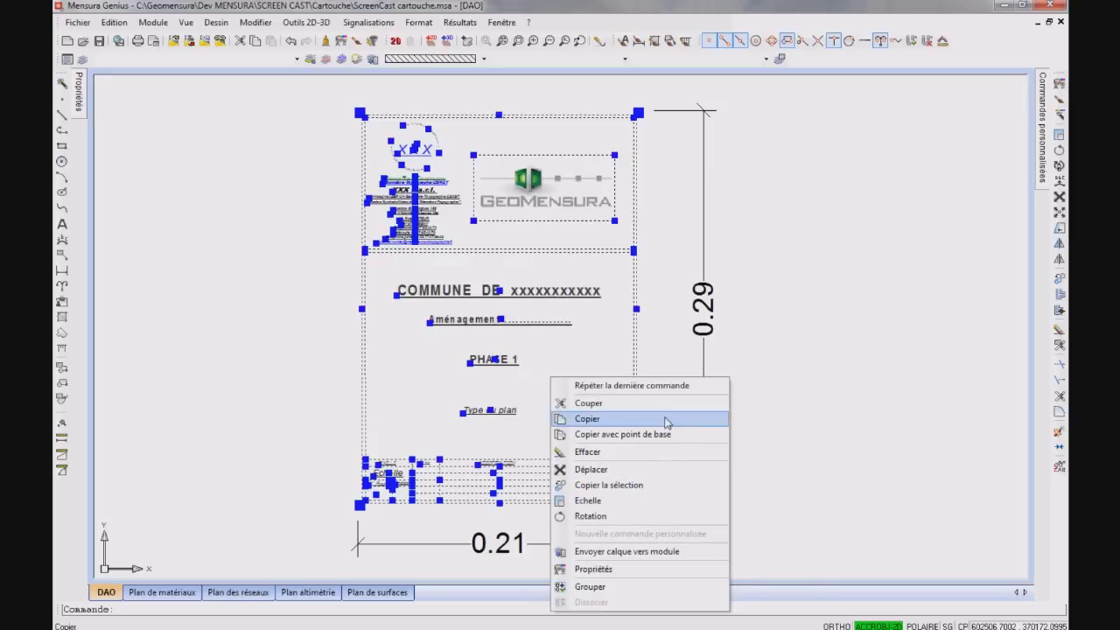
- Copy the title block and paste it as a single block right of the original
click(685, 443)
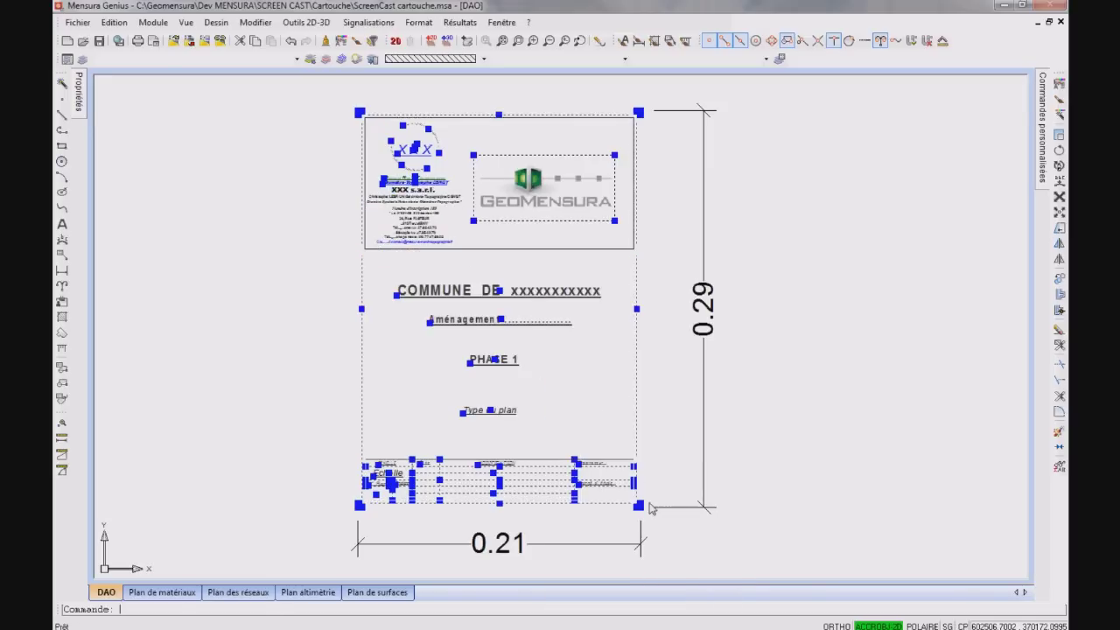
click(642, 513)
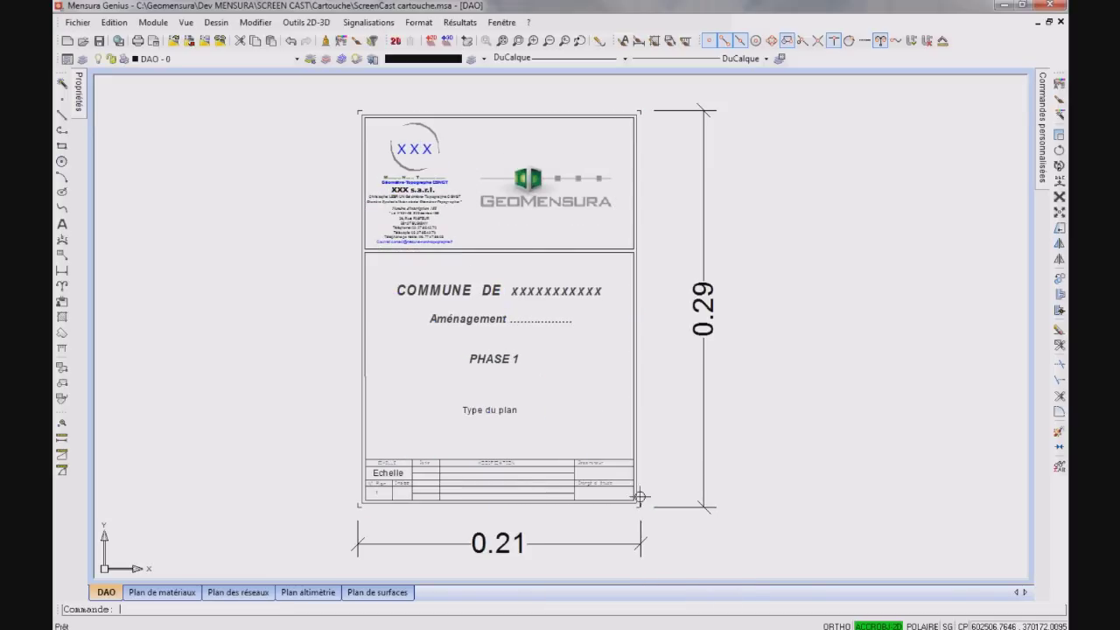
middle_drag(638, 493, 500, 463)
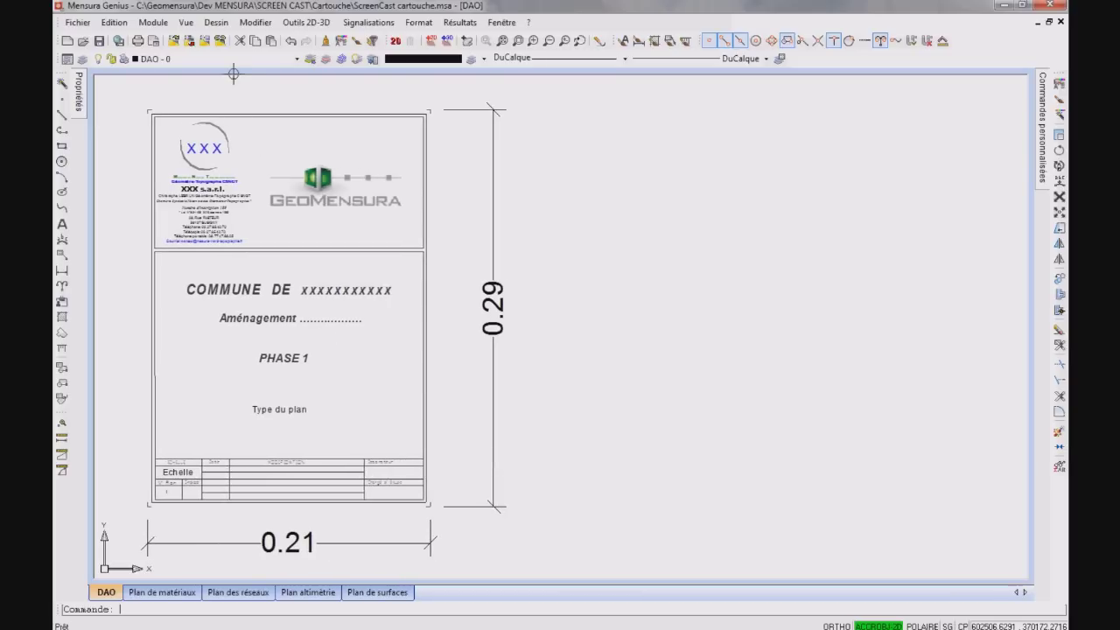
click(114, 22)
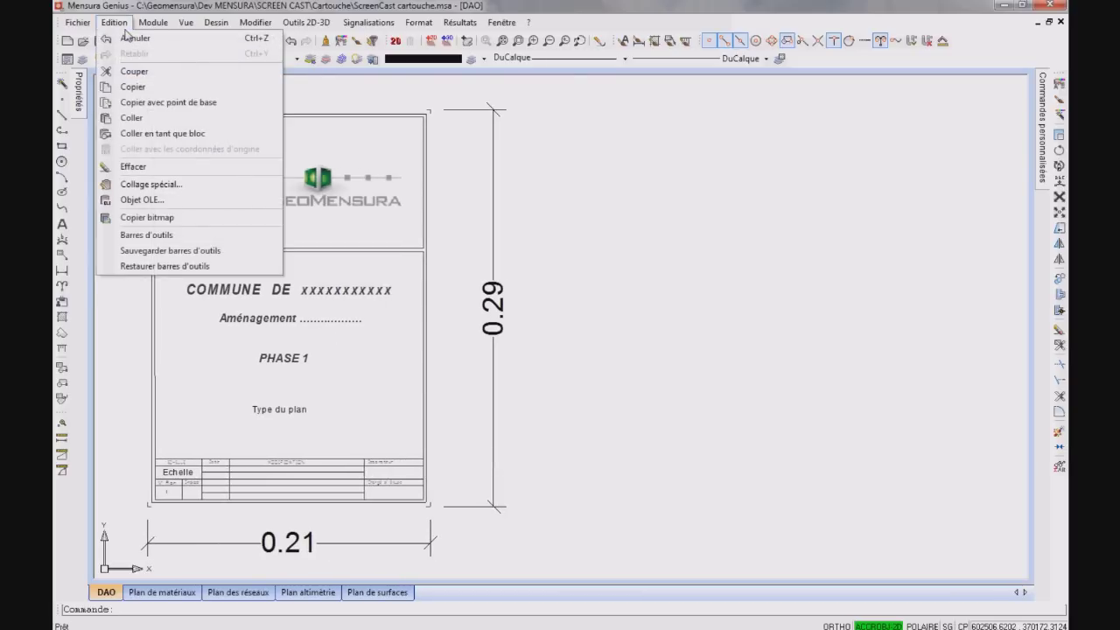
click(200, 133)
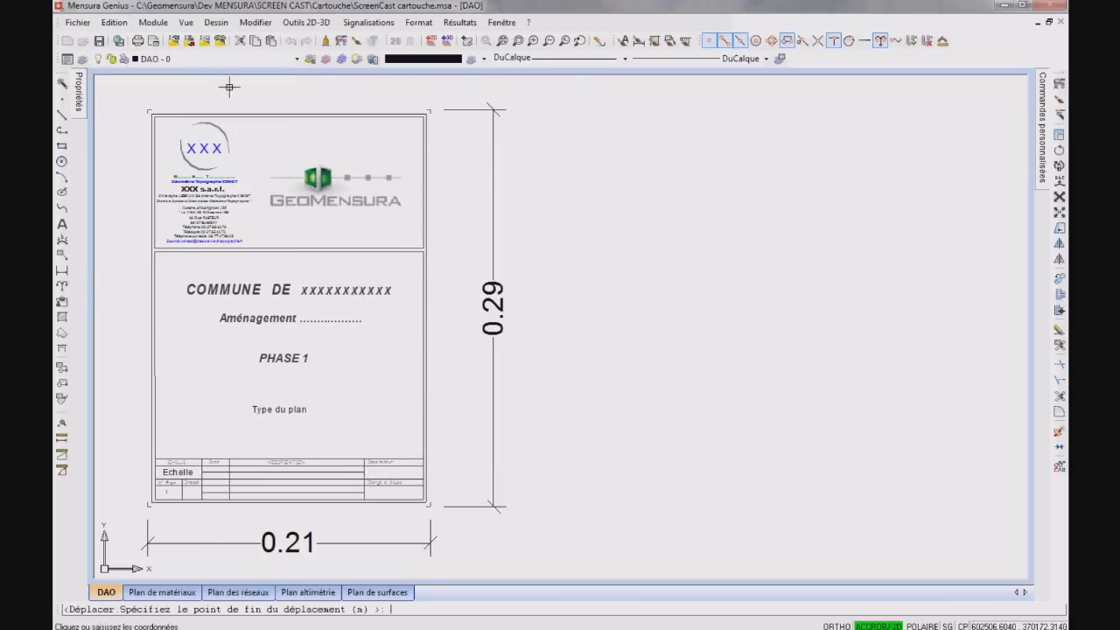
click(972, 519)
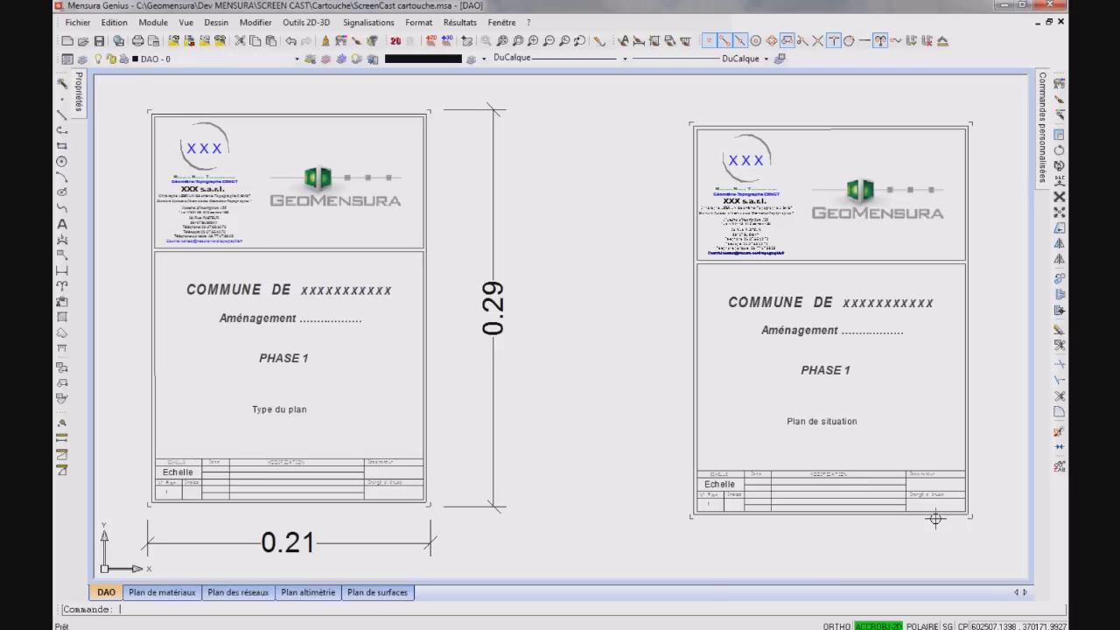
mouse_move(894, 472)
middle_down()
mouse_move(836, 471)
mouse_move(616, 514)
middle_up()
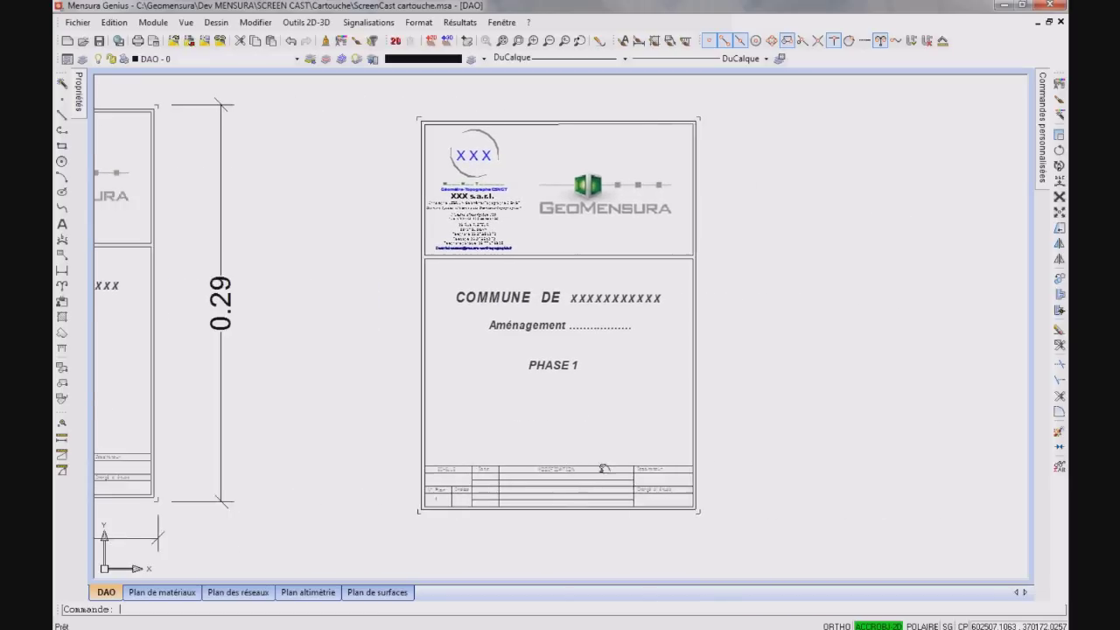
click(616, 514)
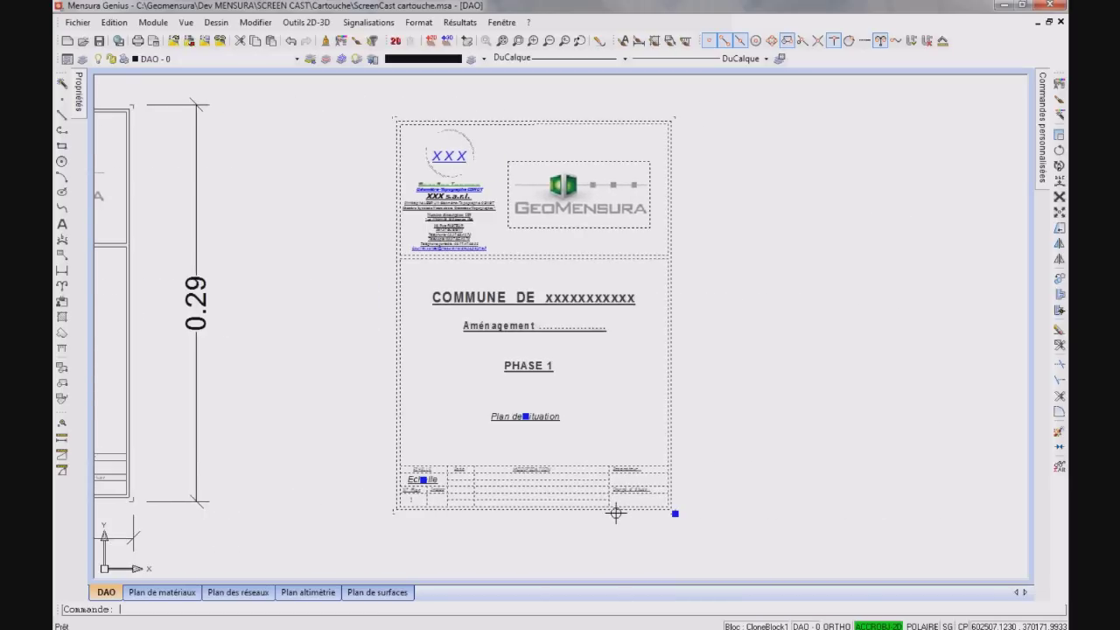
key(Escape)
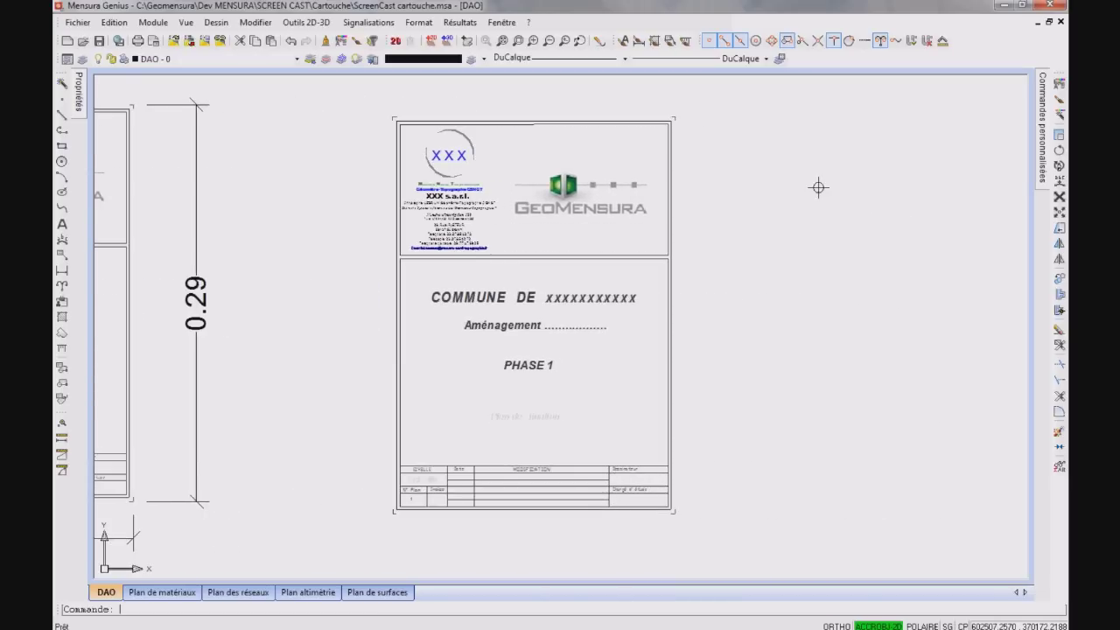
click(1045, 162)
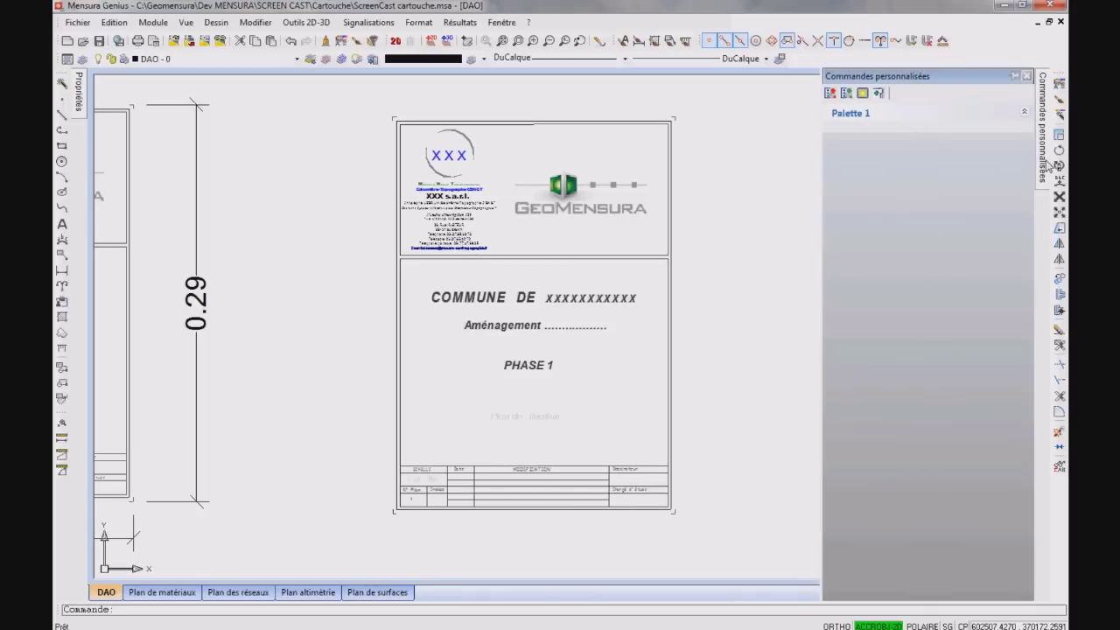
- Rename the custom-commands palette to 'Palette Cartouche'
right_click(865, 120)
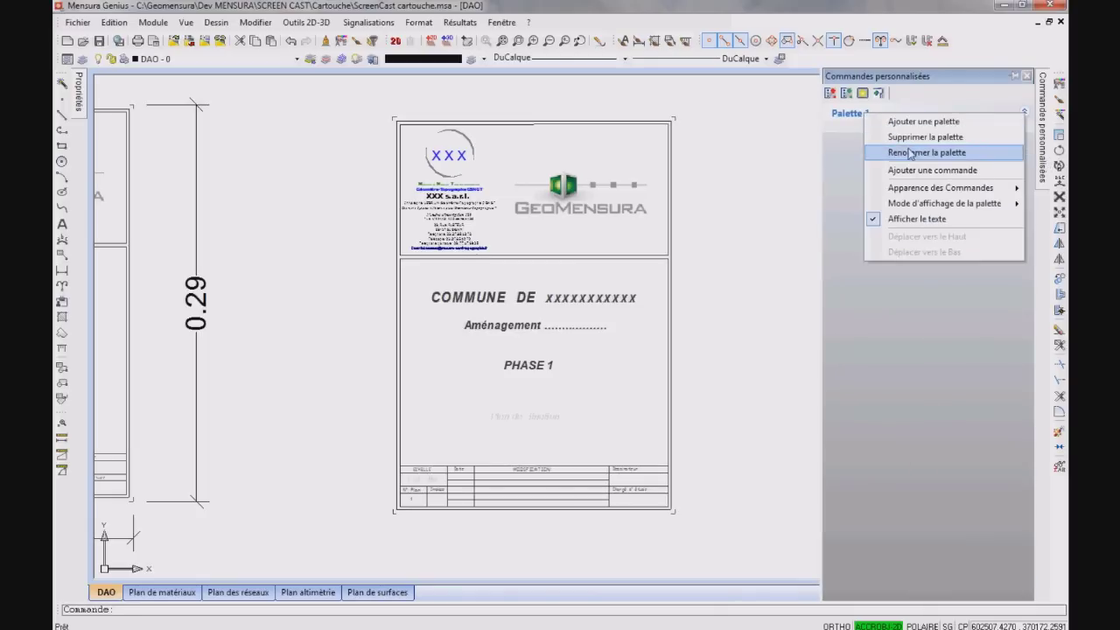
click(911, 153)
text(Palette Cart)
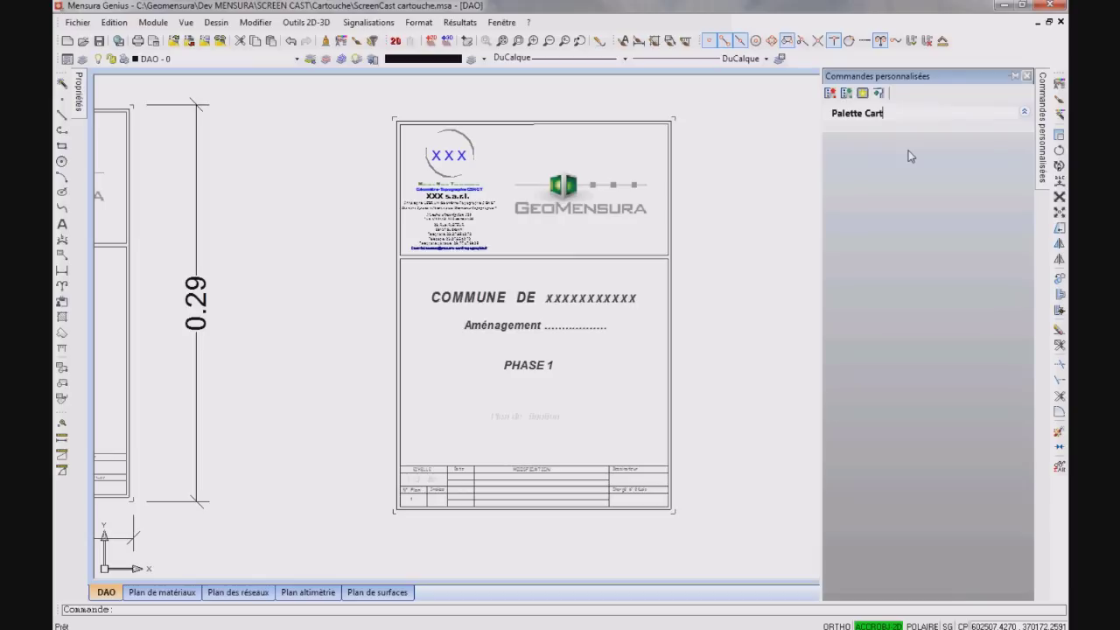
key(Return)
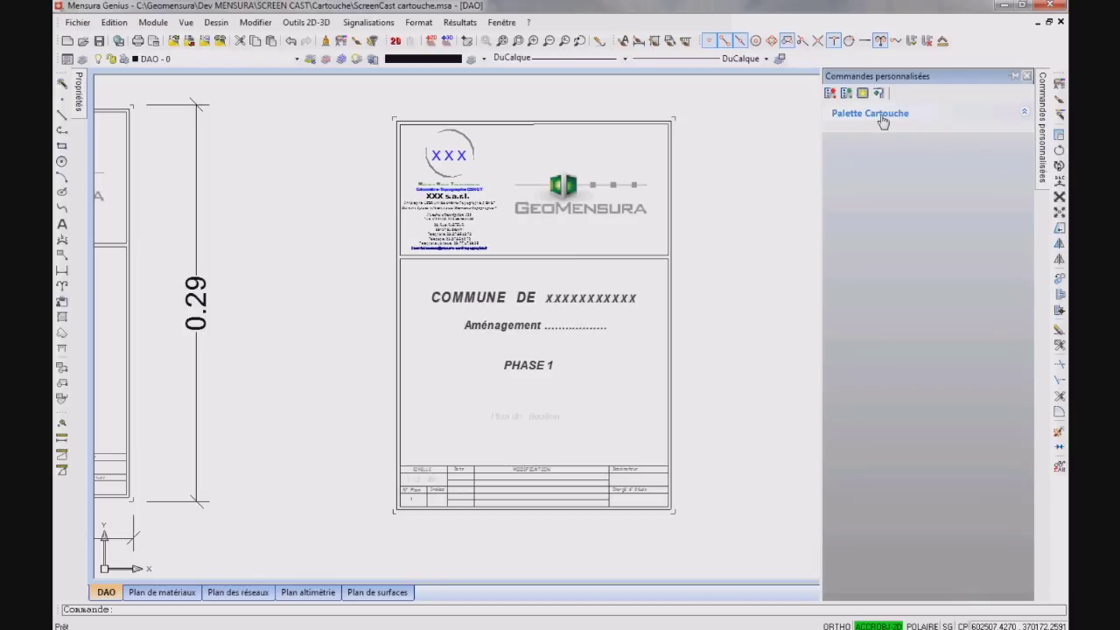
- Create a 'Cartouche perso' command in Palette Cartouche from the title block
right_click(883, 120)
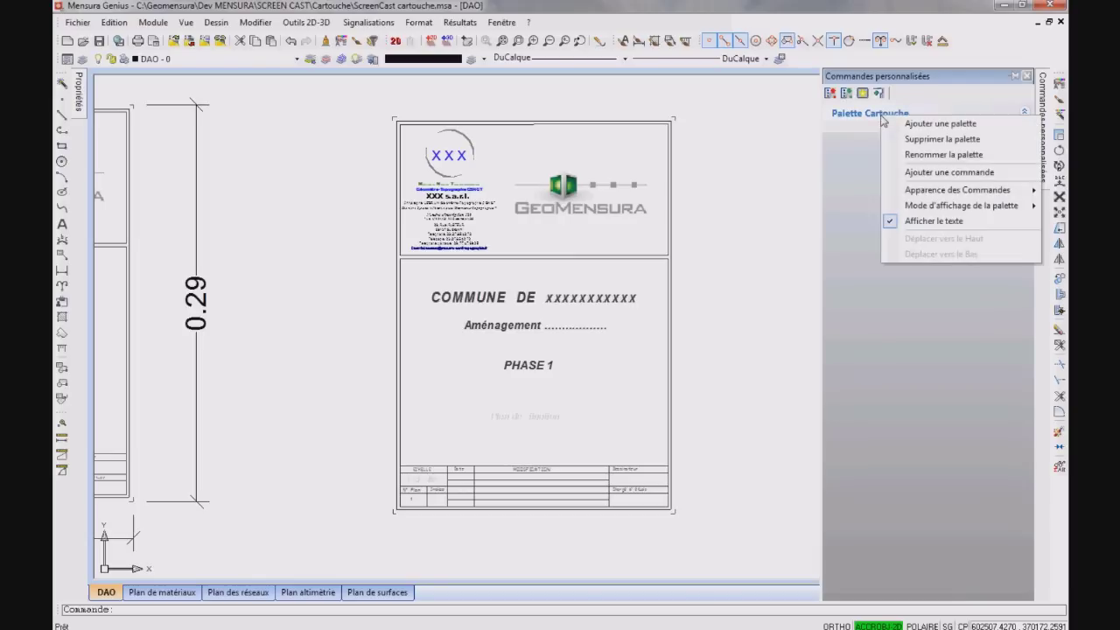
click(916, 181)
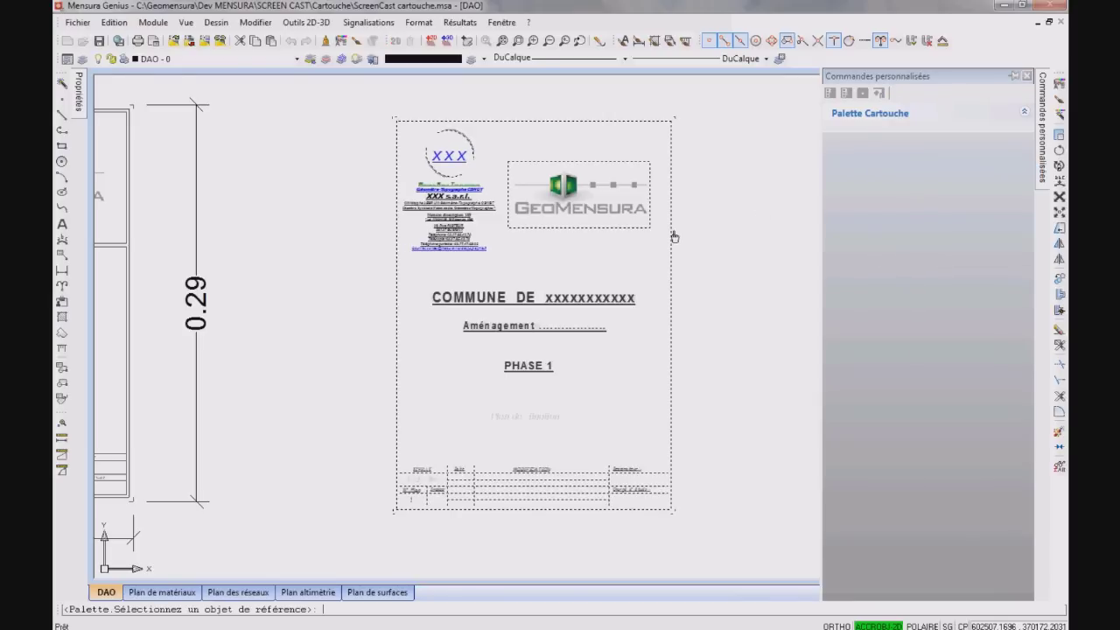
click(672, 237)
text(Cartouche perso)
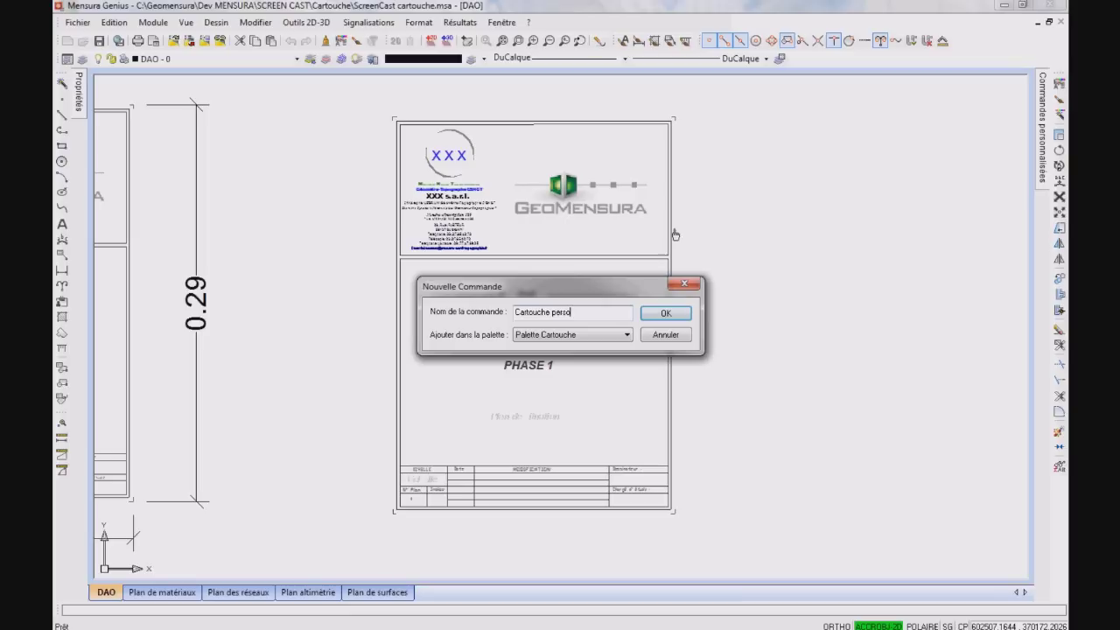
click(666, 313)
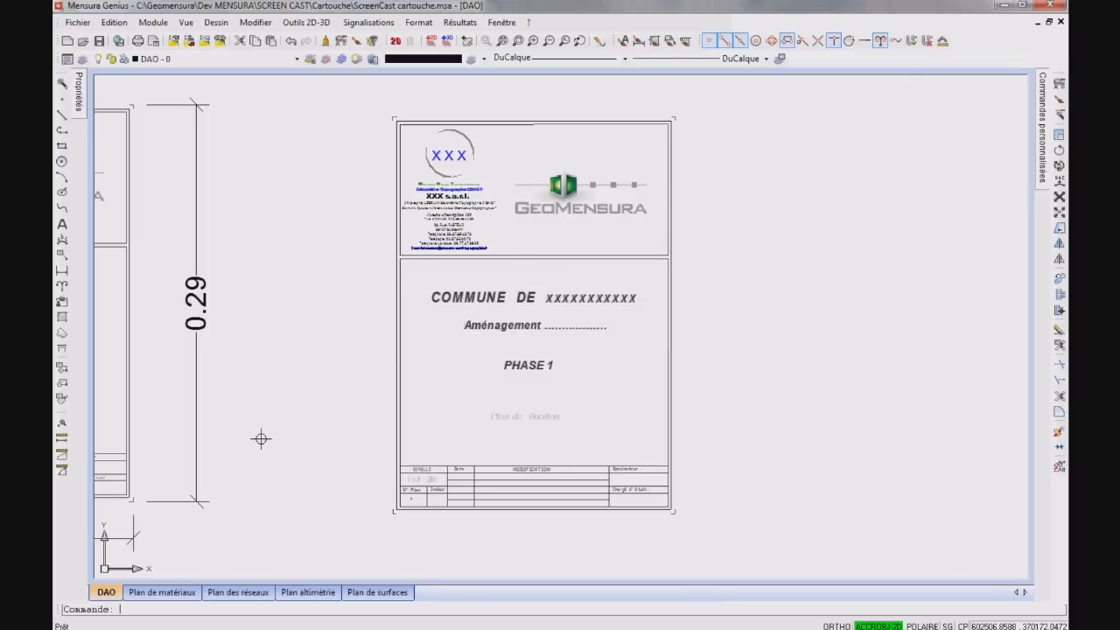
- Save the custom-command palettes as 'cartouche perso' in the personal folder
click(1043, 125)
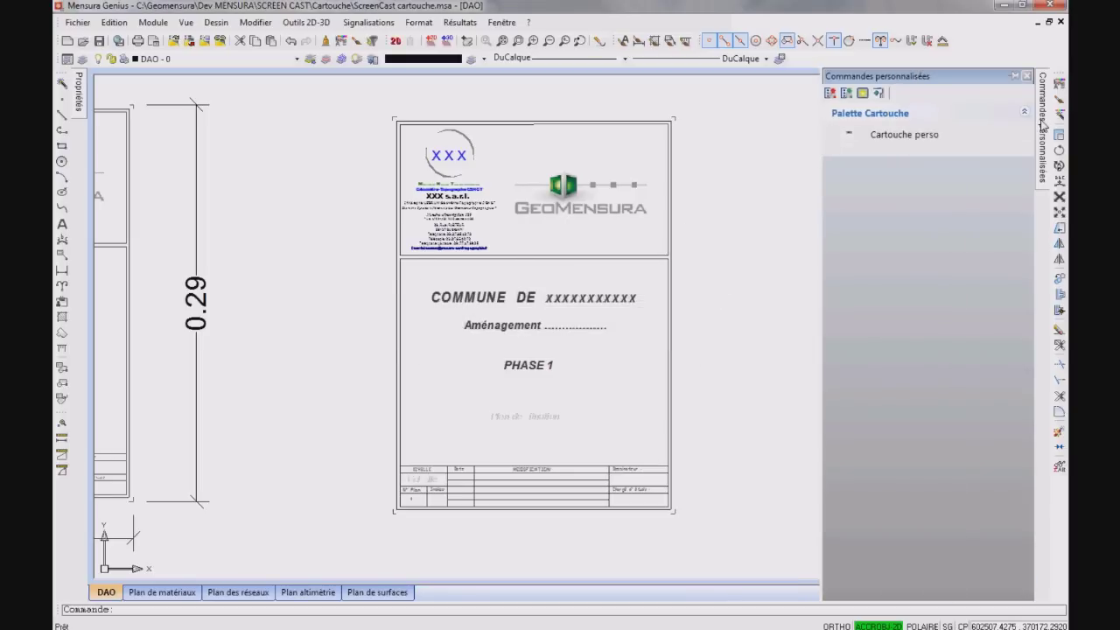
click(830, 92)
key(Tab)
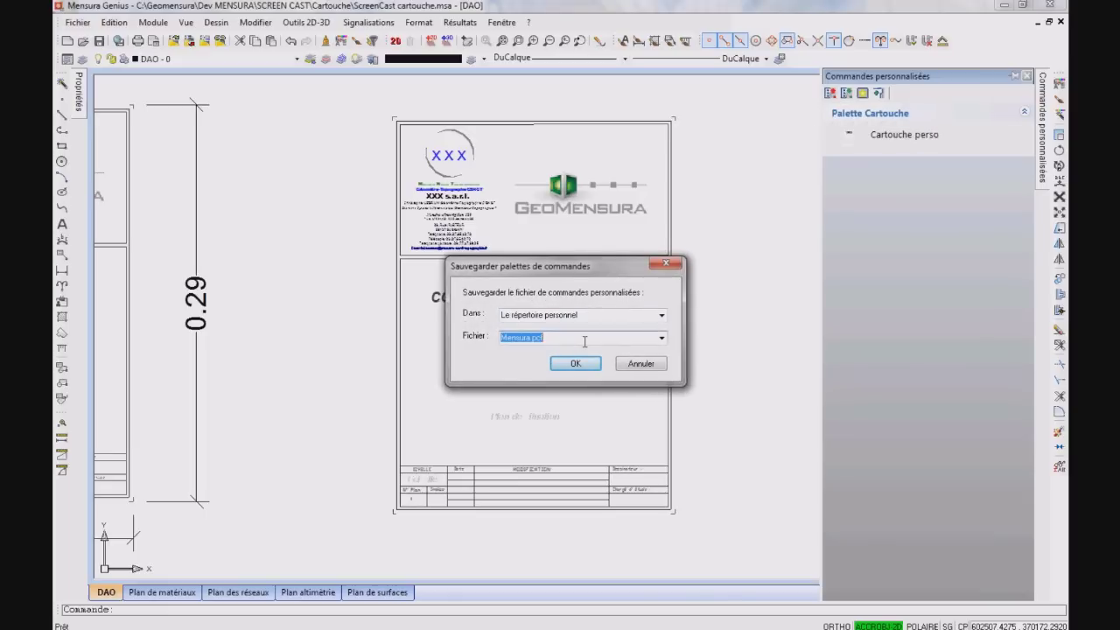
text(cart)
text(rso)
click(576, 364)
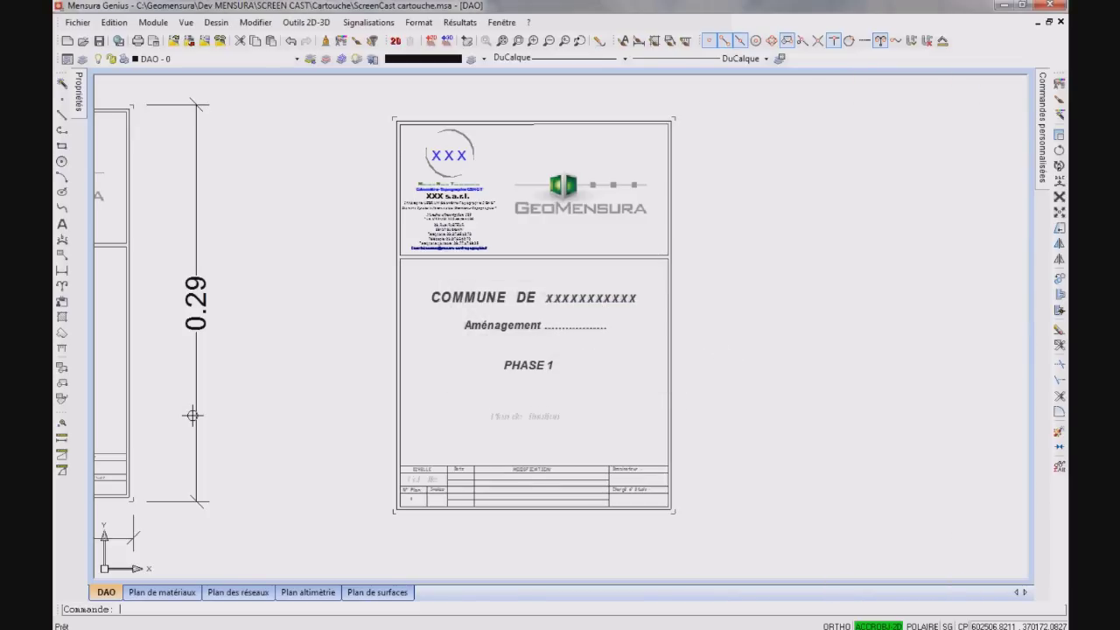
- Place the Cartouche perso title block from the custom palette on the Plan de matériaux sheet
click(162, 593)
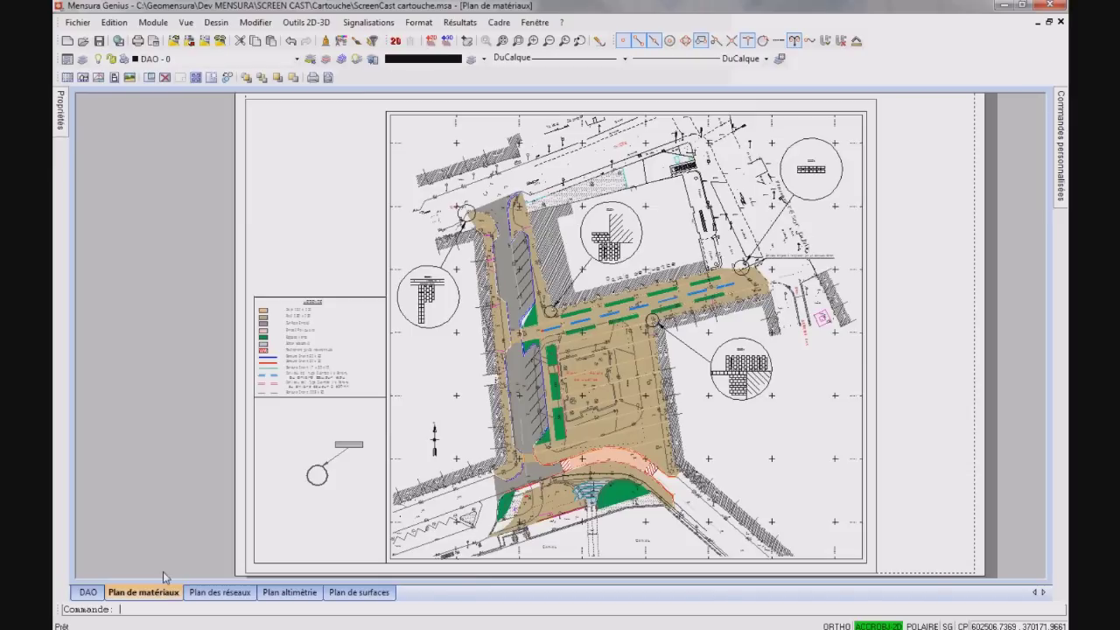
click(1061, 175)
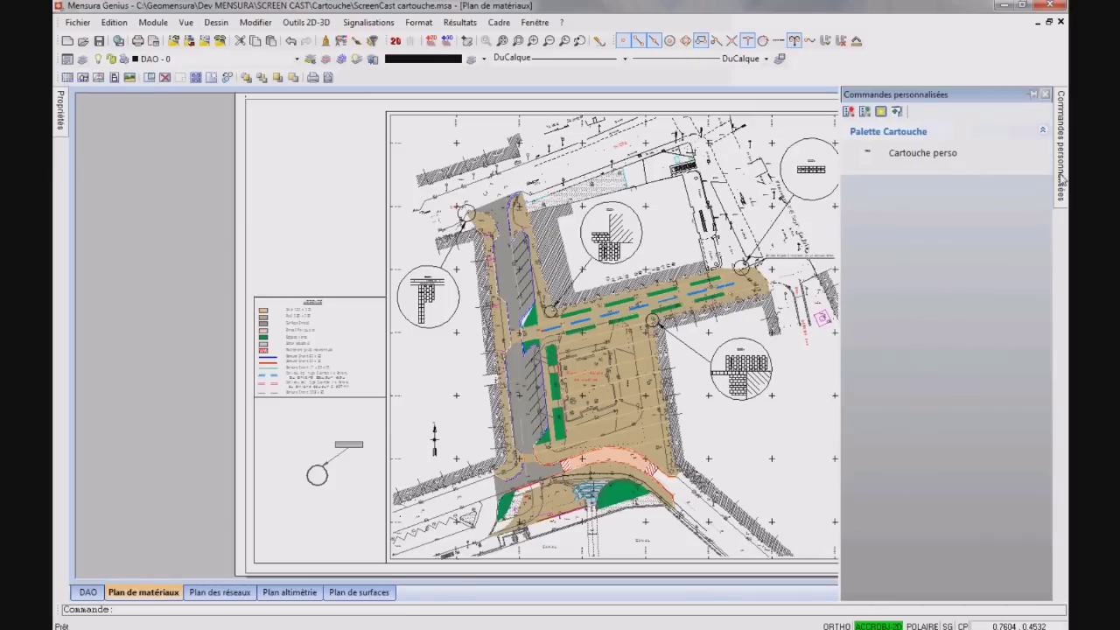
click(952, 156)
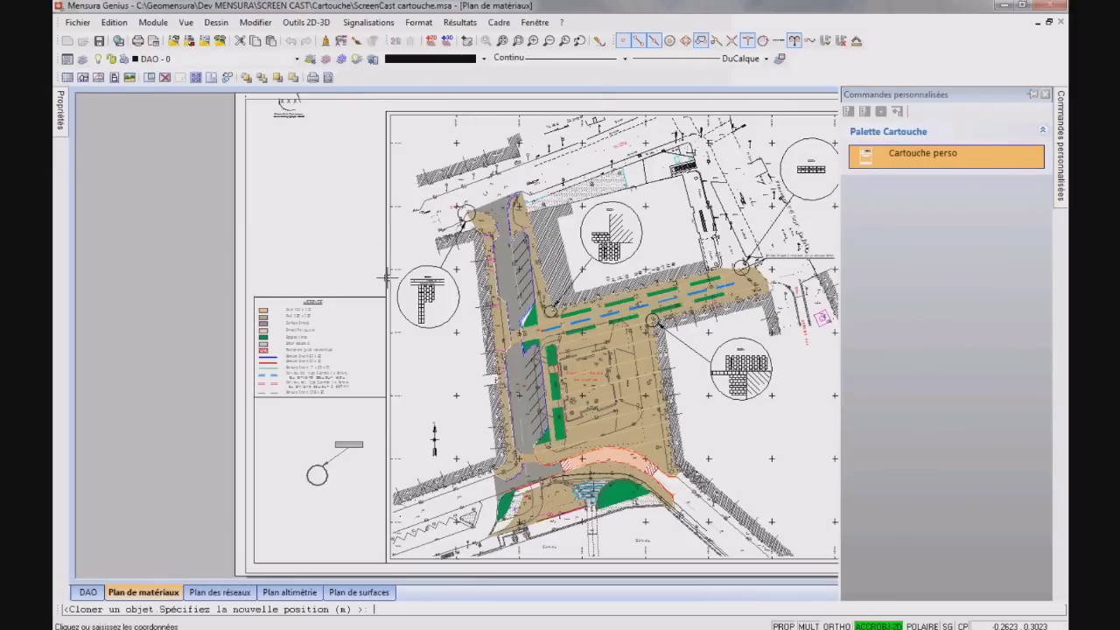
click(385, 298)
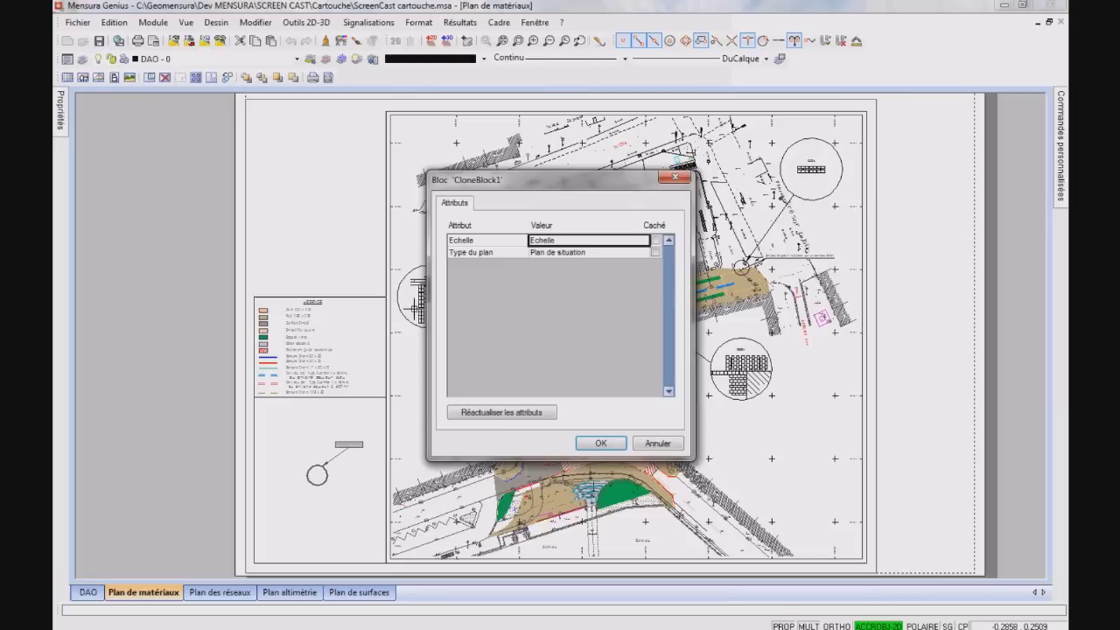
- Fill in the block's Echelle attribute as 1/200, review Type du plan, and confirm the attributes
click(573, 240)
text(1)
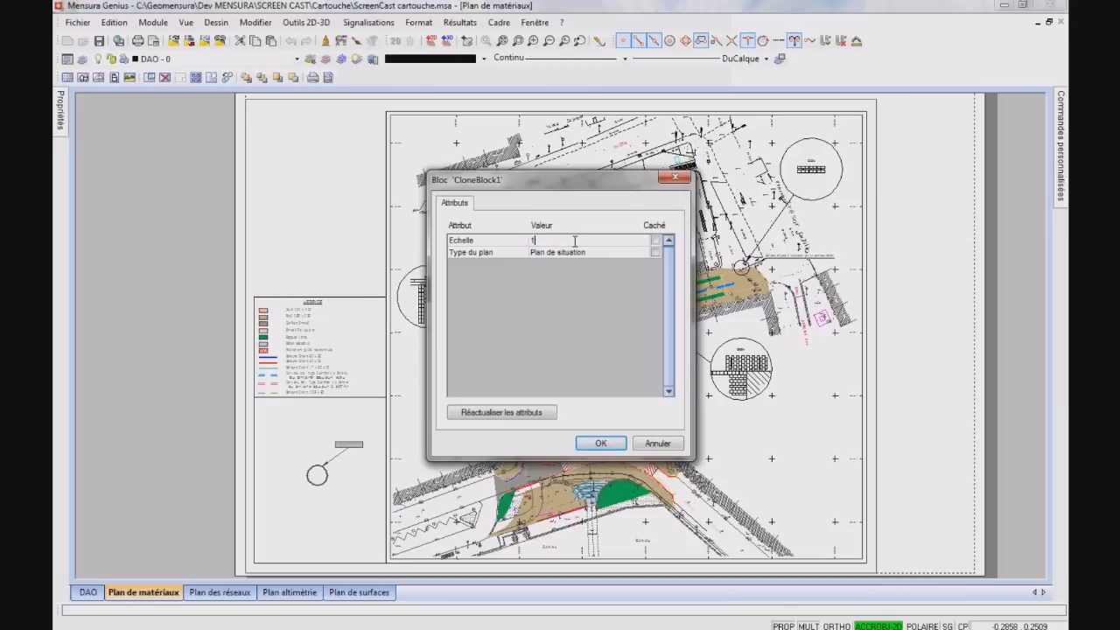
click(592, 252)
click(601, 443)
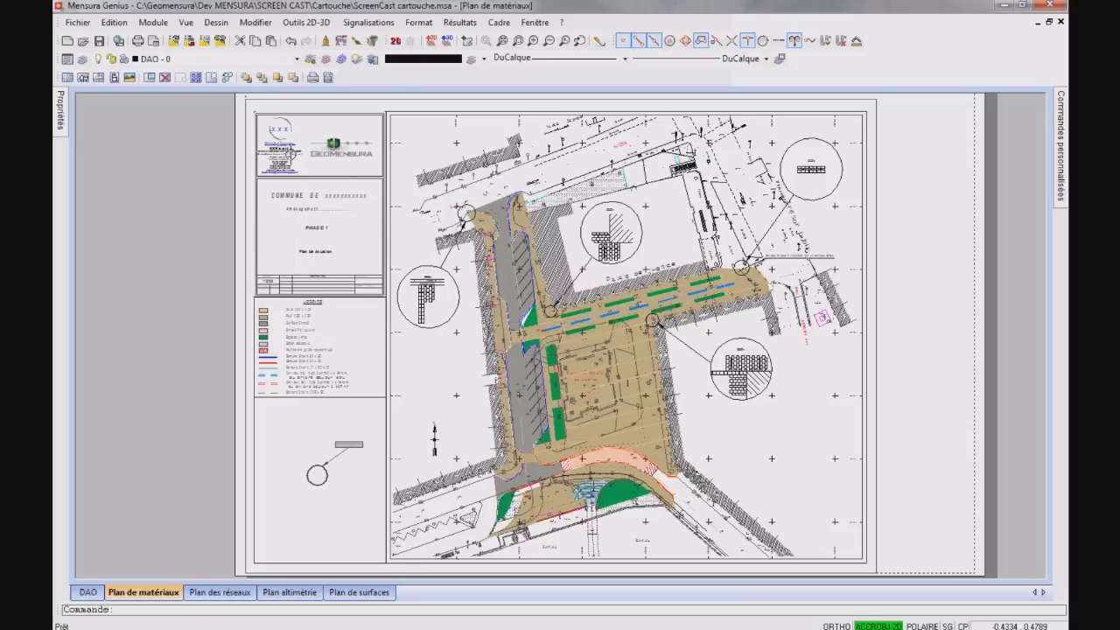
scroll(324, 208, up, 5)
scroll(324, 208, down, 5)
- Select the inserted title block, open it via Propriétés > Editer, then close the block editor
scroll(378, 279, up, 2)
scroll(378, 279, up, 3)
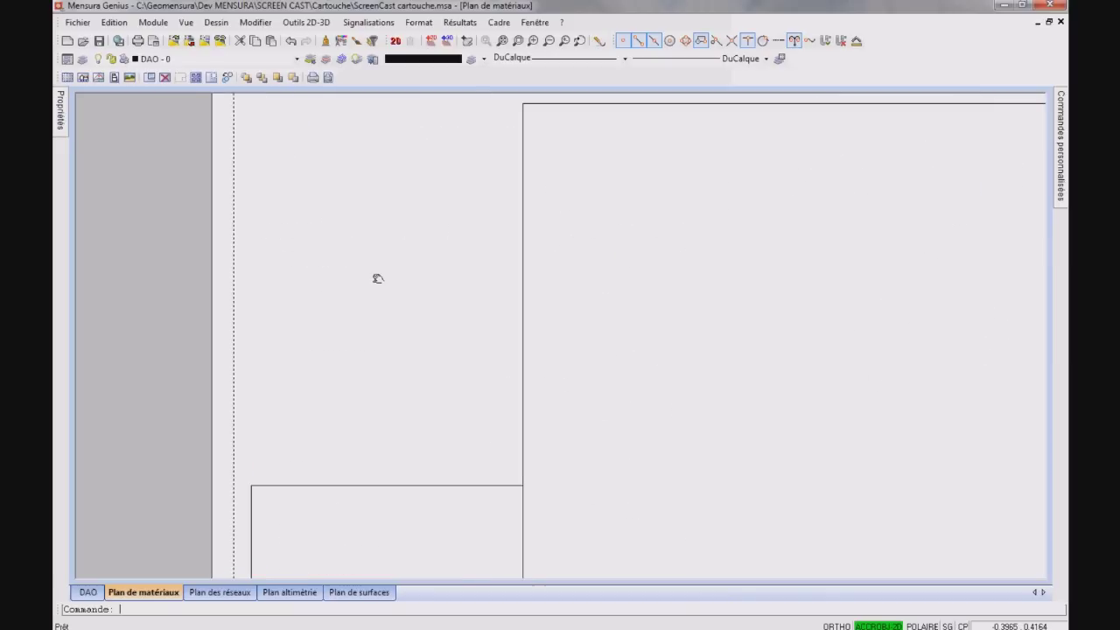
scroll(378, 278, down, 3)
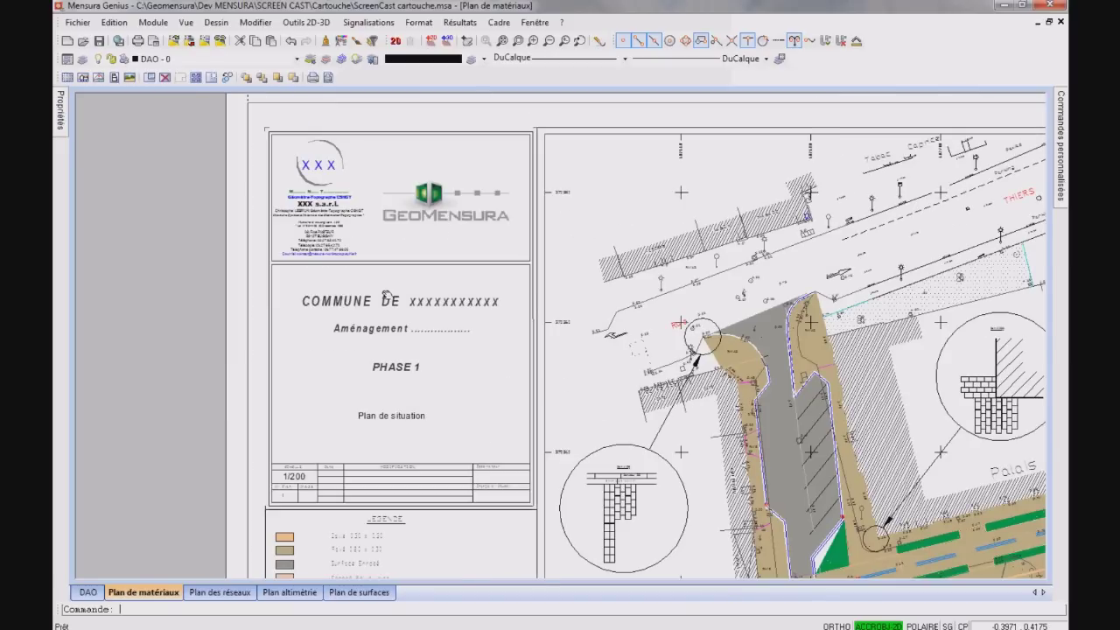
click(383, 145)
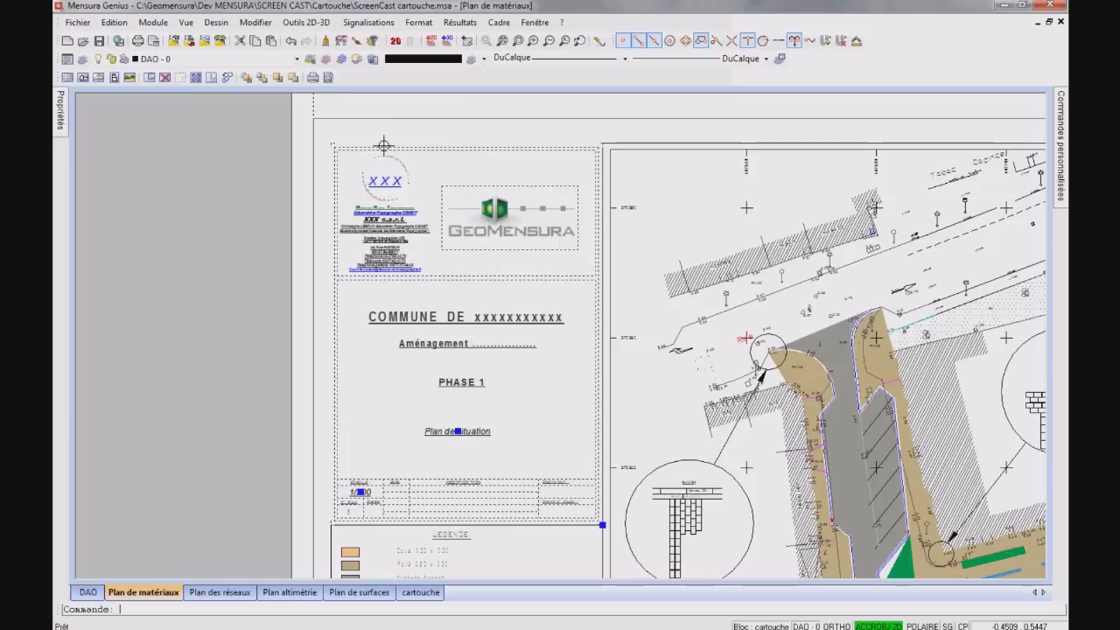
right_click(383, 145)
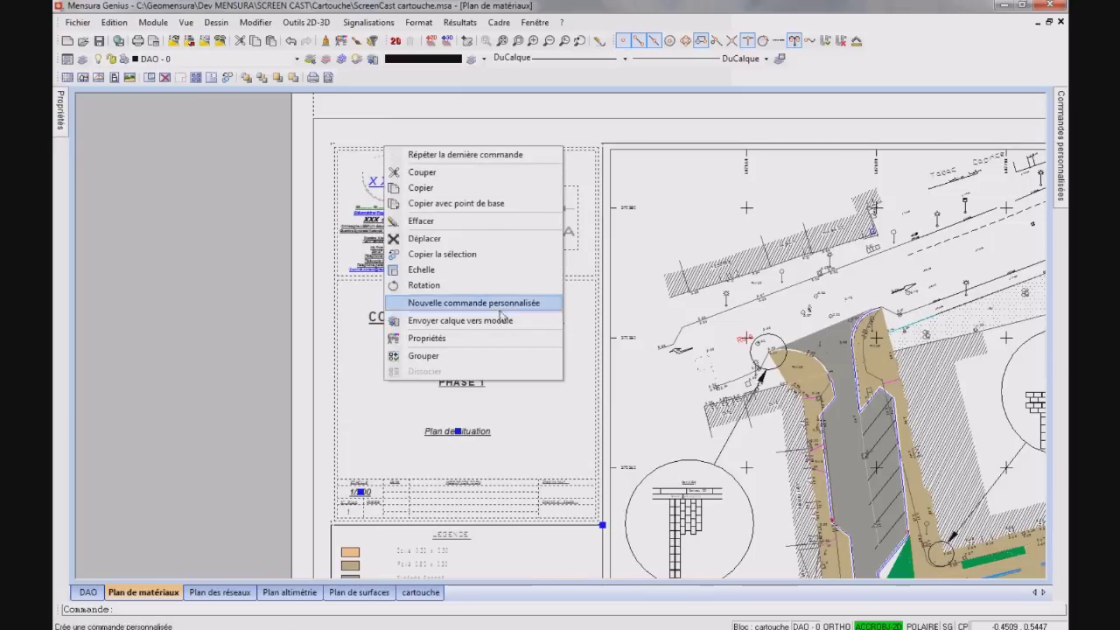
click(500, 339)
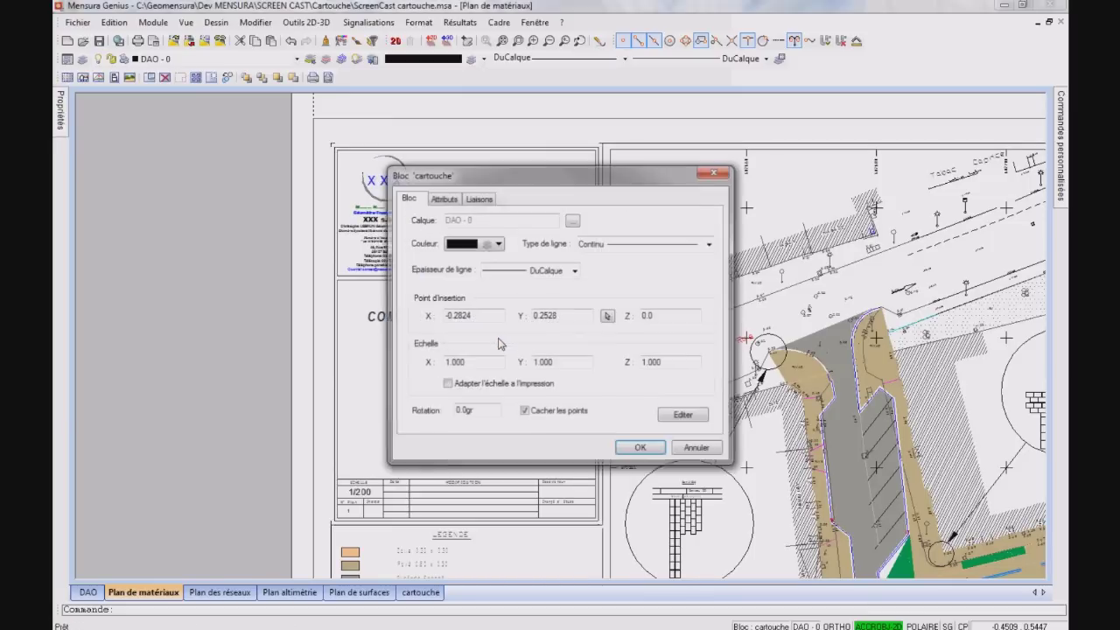
click(700, 418)
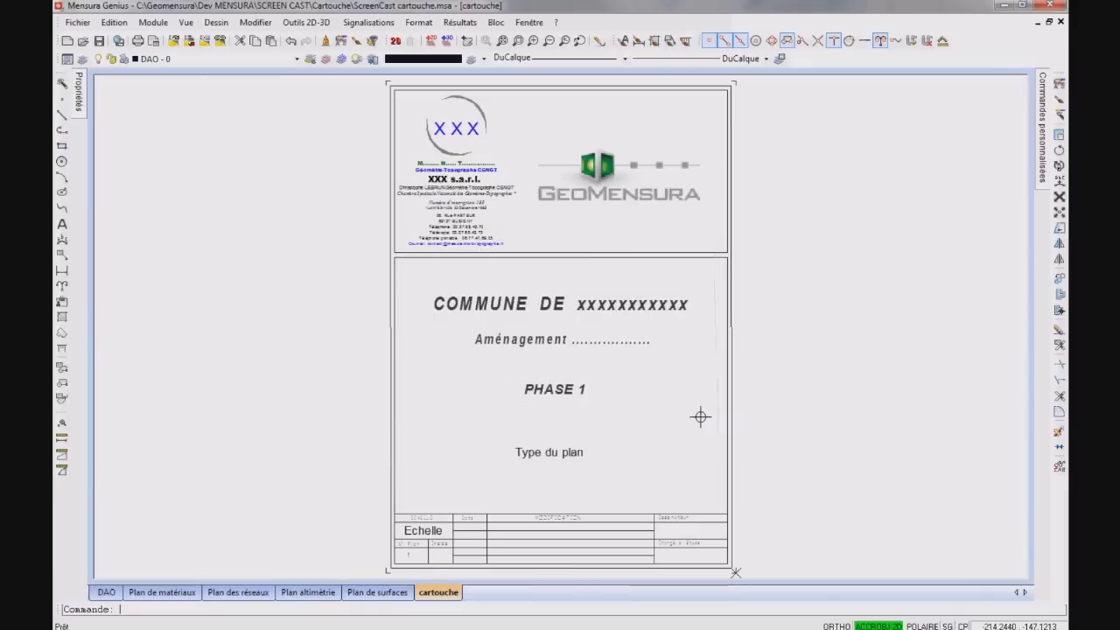
click(1061, 21)
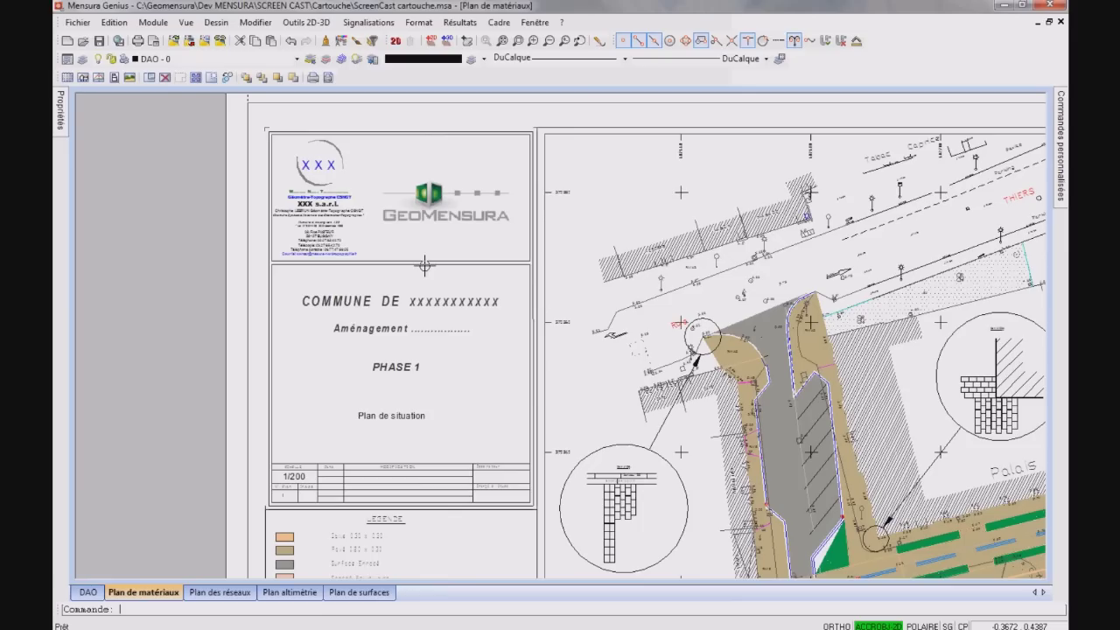
- Explode the title block with Modifier > Décomposer and open the COMMUNE DE text line
click(255, 22)
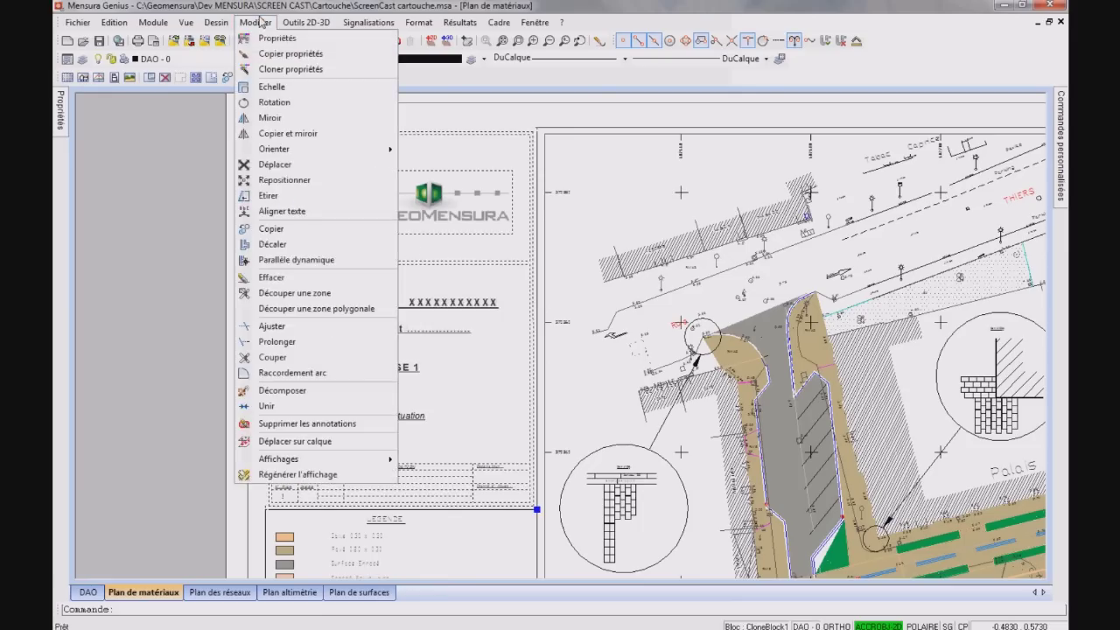
click(331, 400)
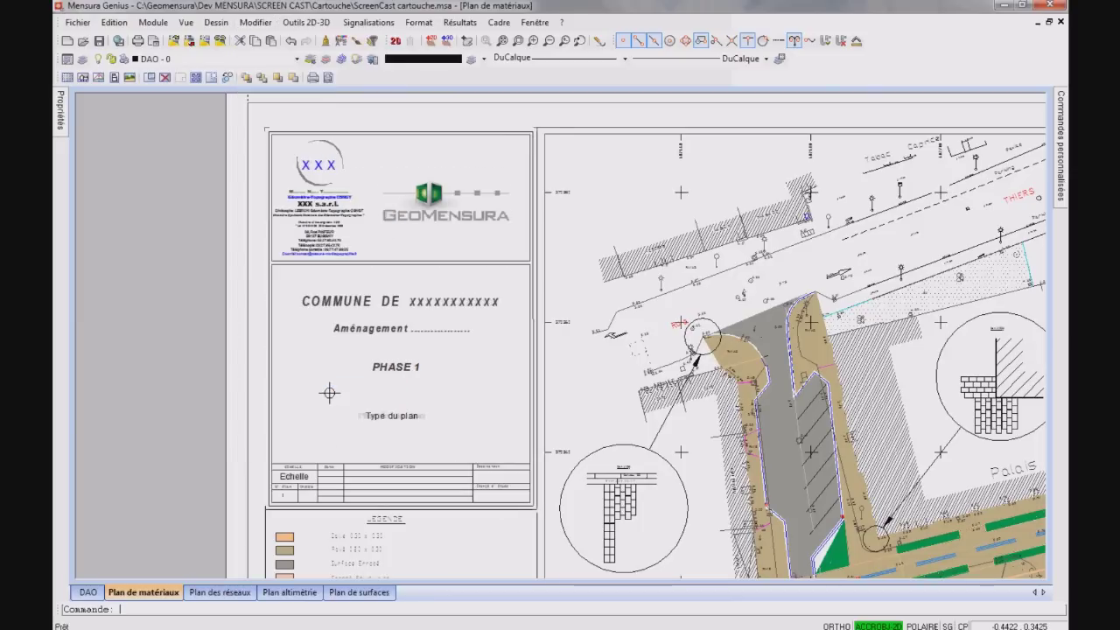
double_click(403, 303)
- Replace the x placeholder so the heading reads COMMUNE DE ORVAULT
click(417, 180)
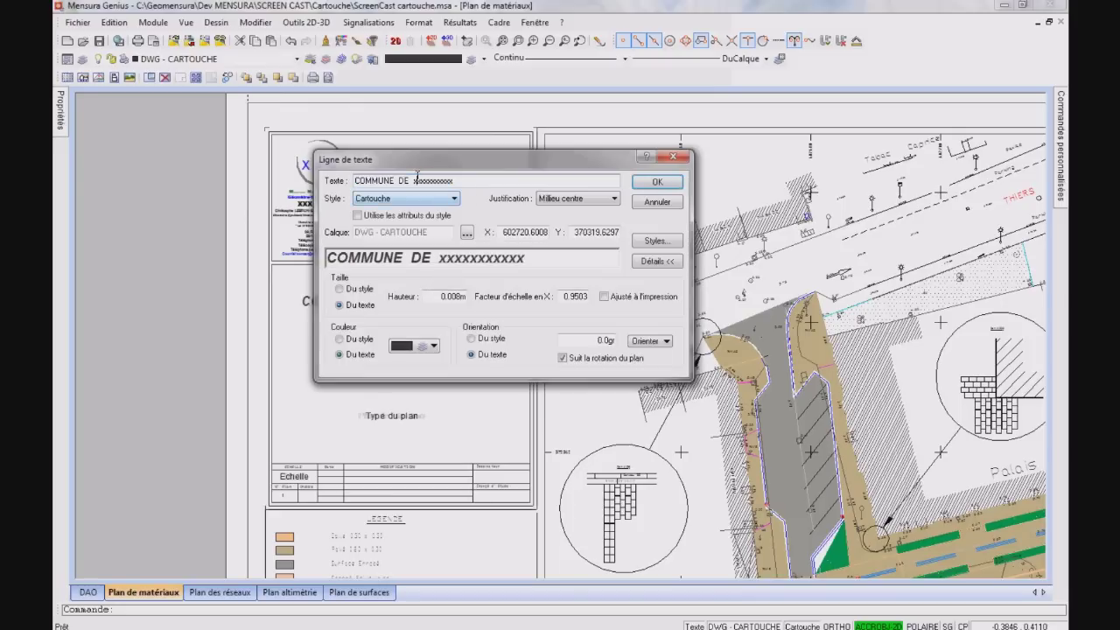
drag(415, 179, 451, 179)
text(ORVAULT)
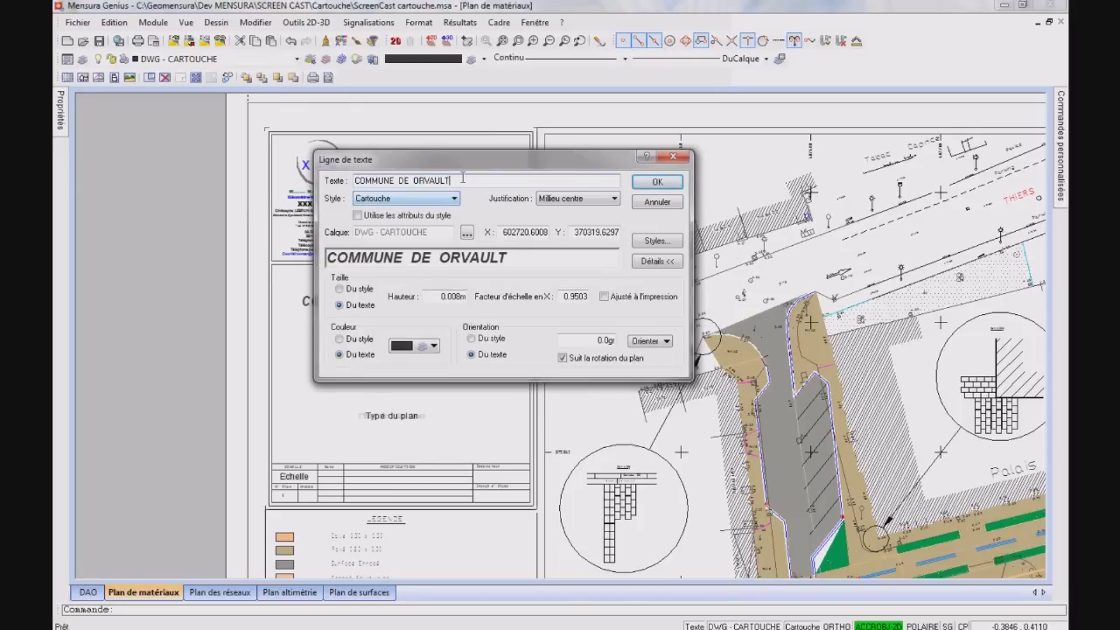
click(658, 182)
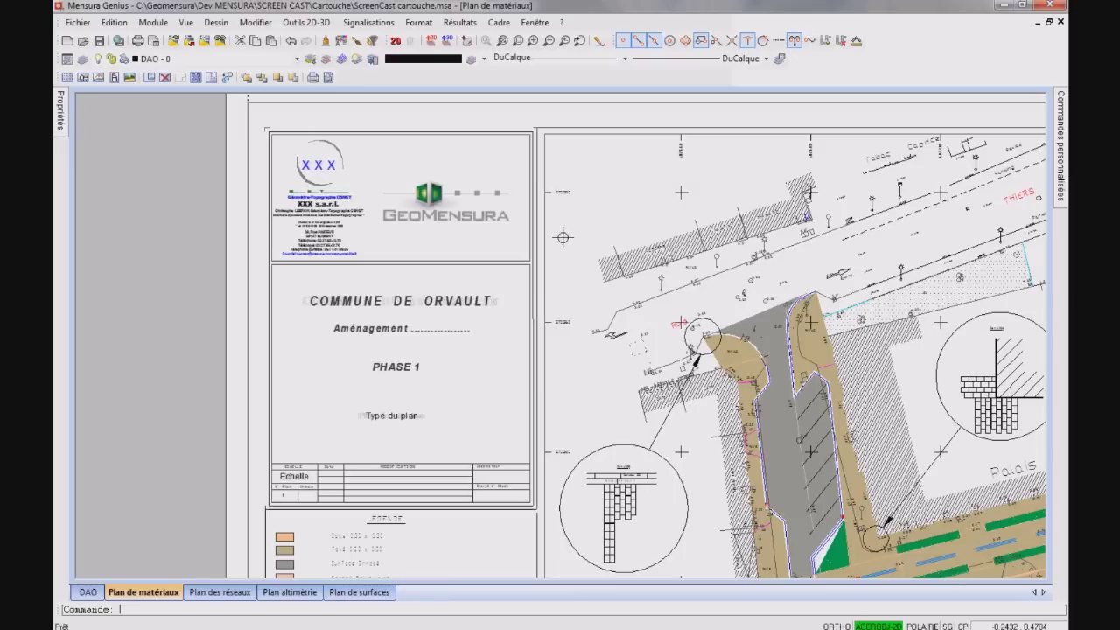
- Change the Aménagement line to 'Aménagement place des Armes'
double_click(398, 330)
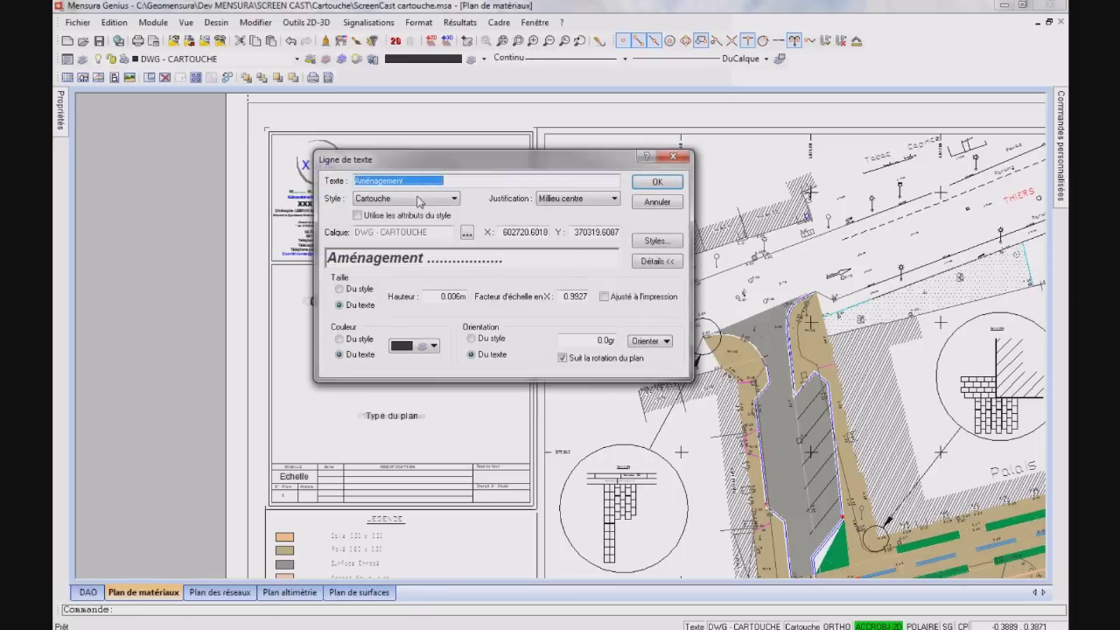
drag(404, 181, 459, 181)
text(place des Ar)
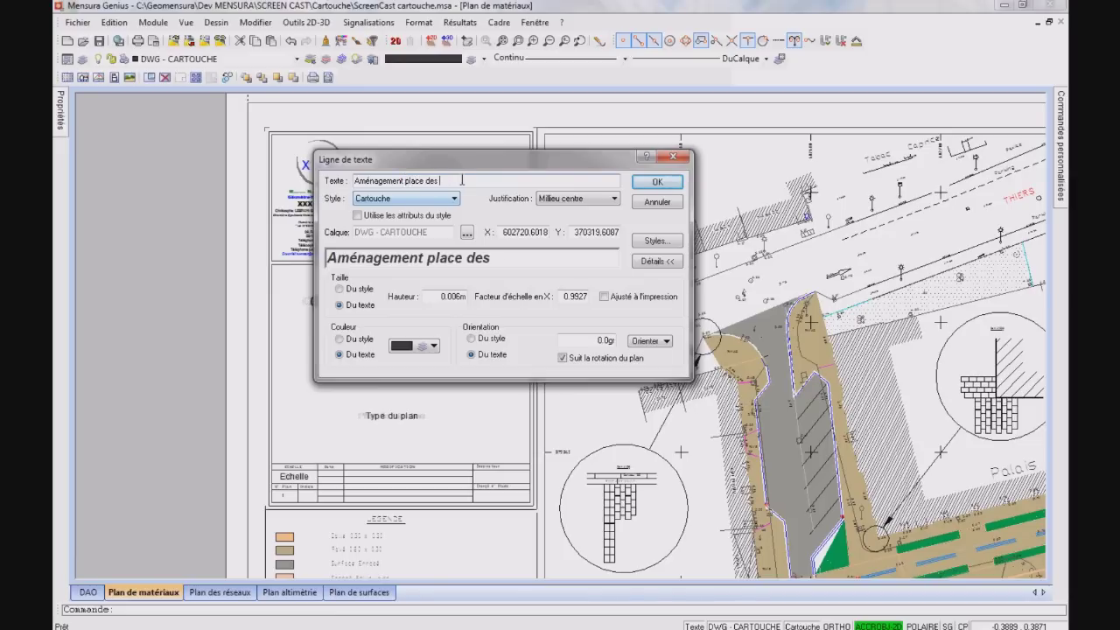
text(mes)
click(659, 182)
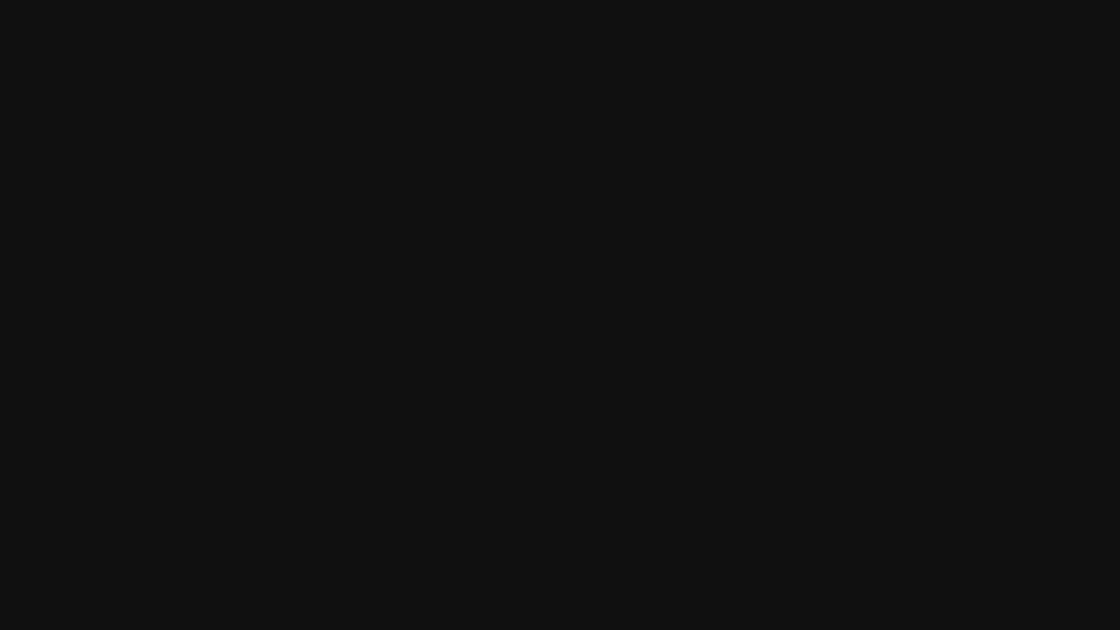